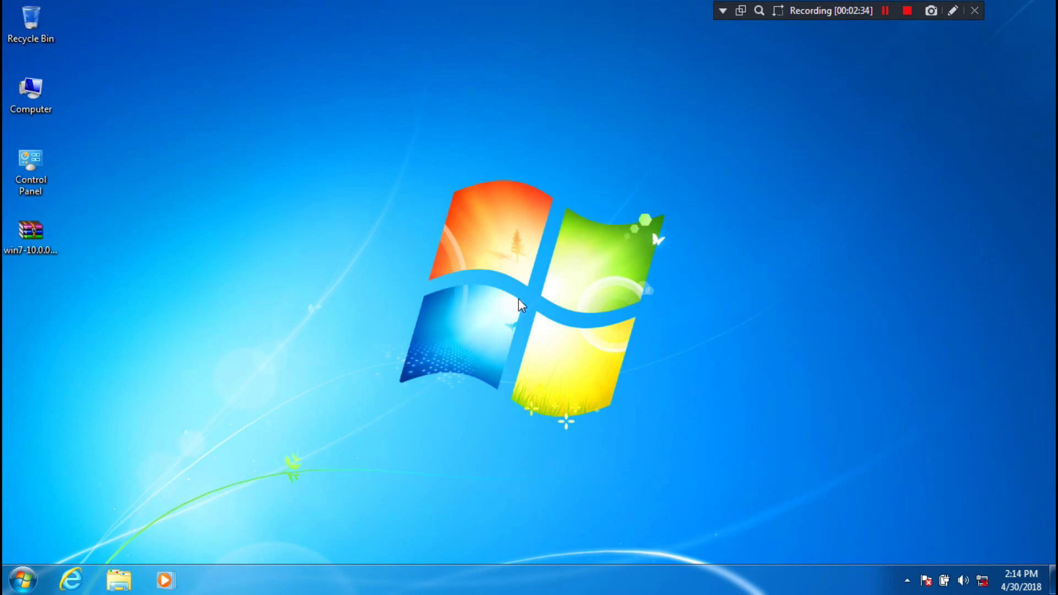
Open Network Connections from the Network and Sharing Center to review the existing adapters.
double_click(54, 181)
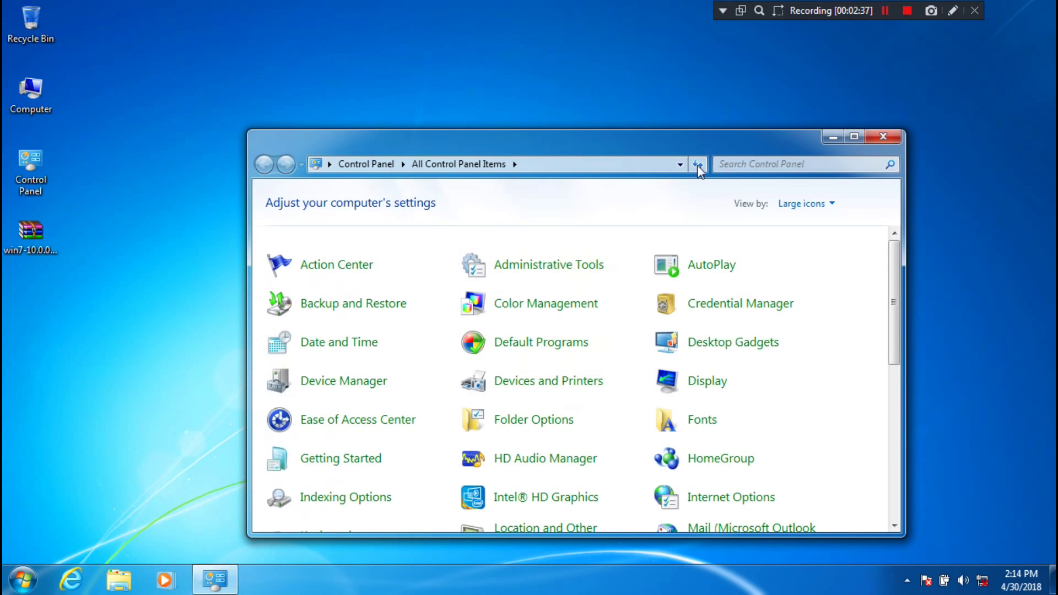
left_click(854, 137)
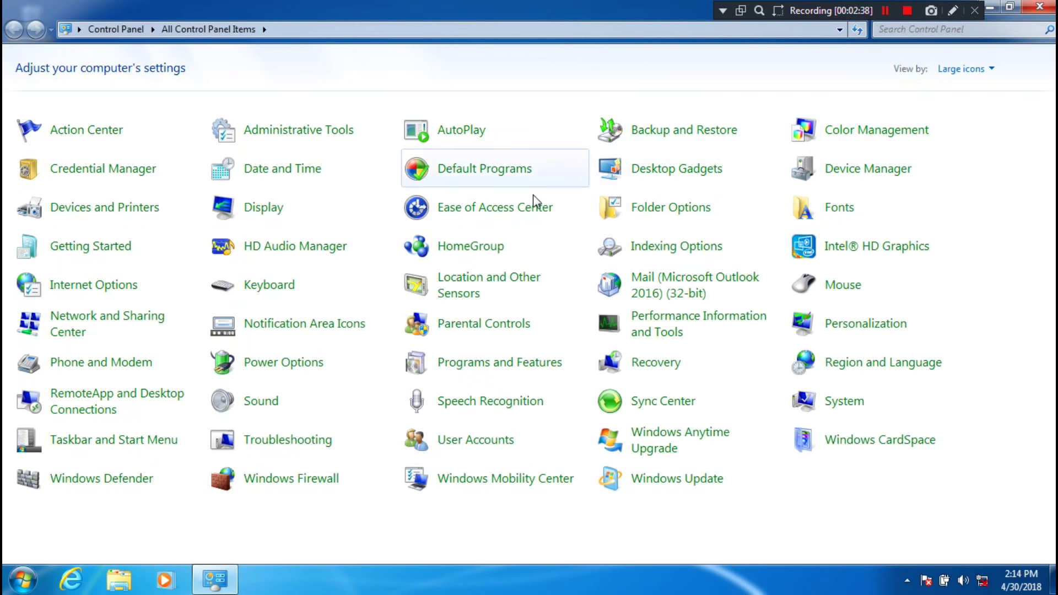
left_click(138, 320)
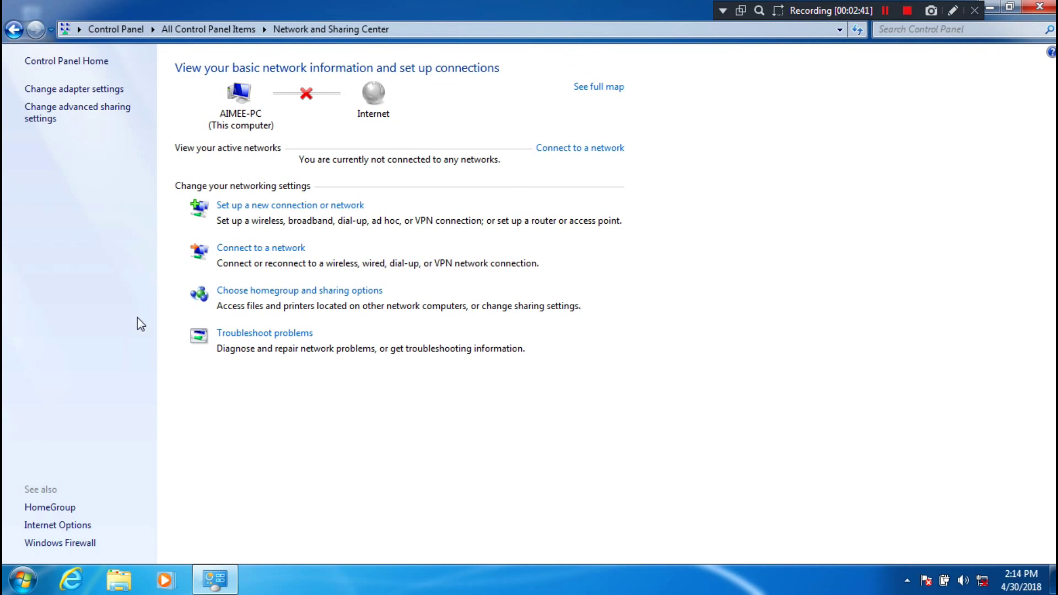
left_click(86, 90)
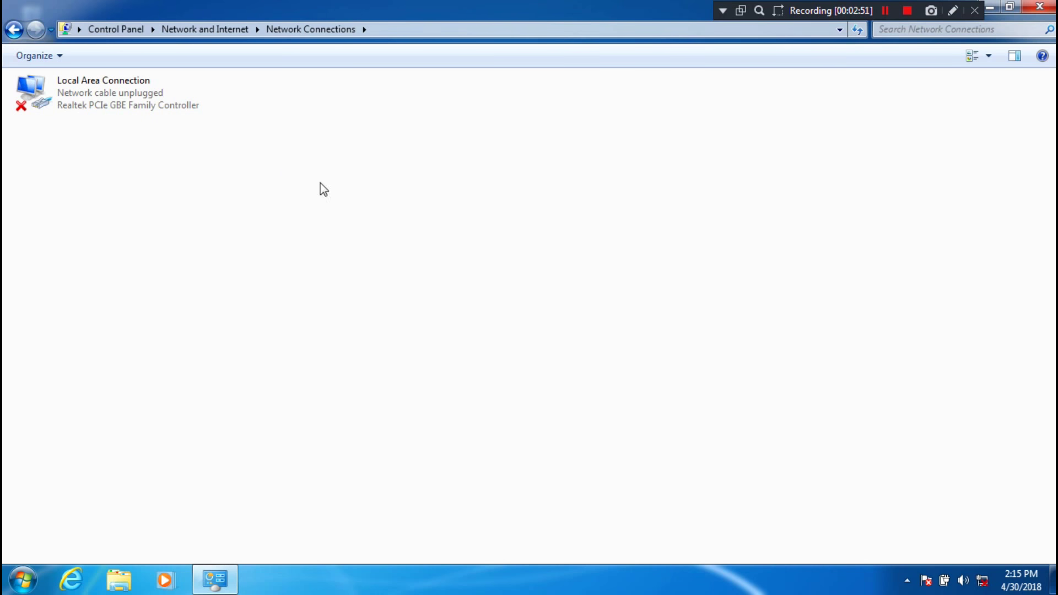
left_click(1011, 8)
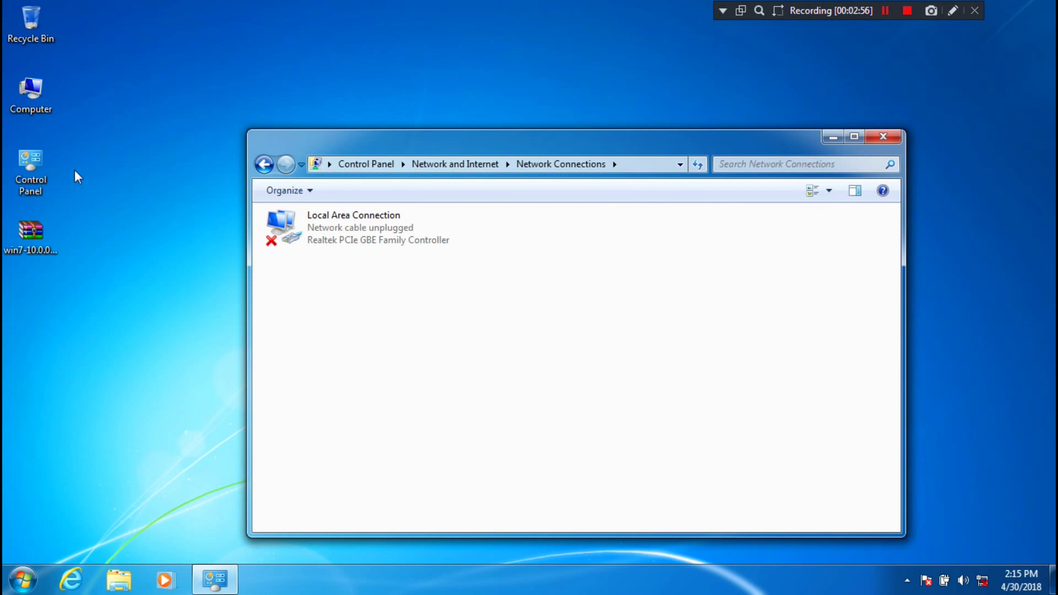
Check Device Manager's Network adapters, showing only the Realtek PCIe GBE controller, then clear the windows.
double_click(39, 165)
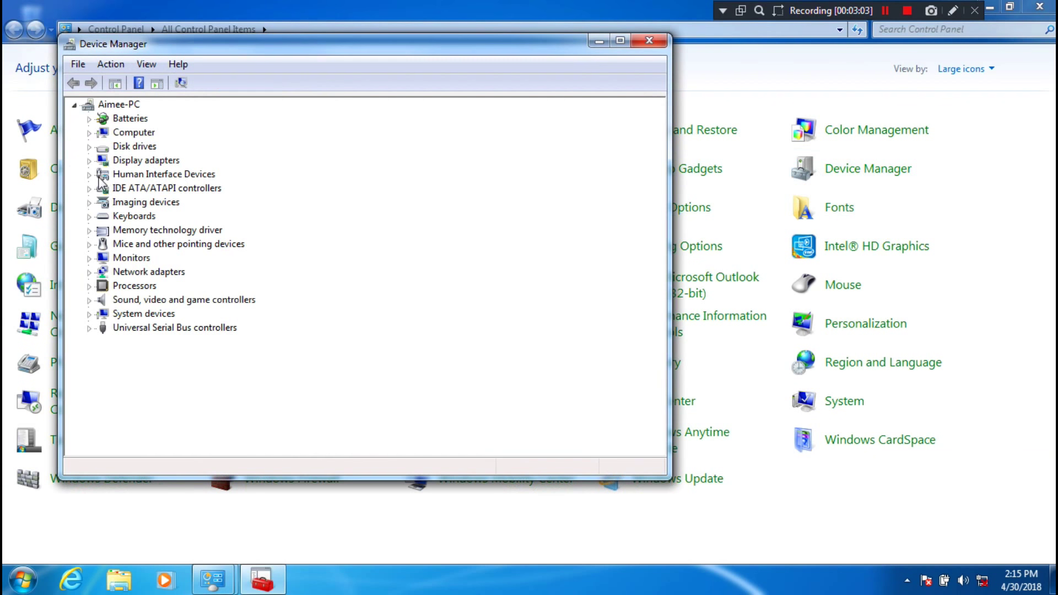
left_click(88, 273)
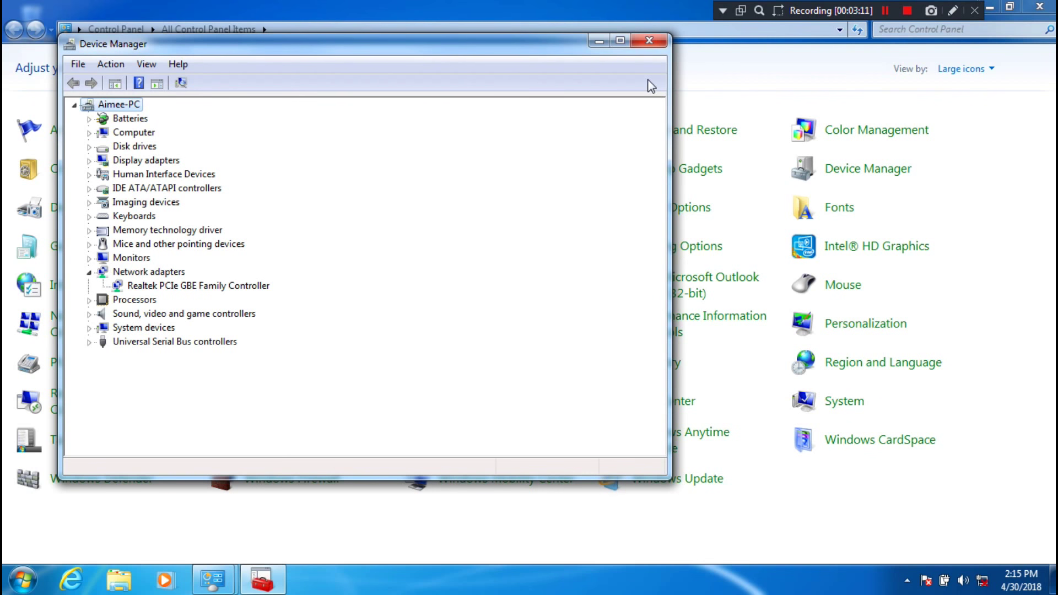
left_click(600, 40)
left_click(1040, 6)
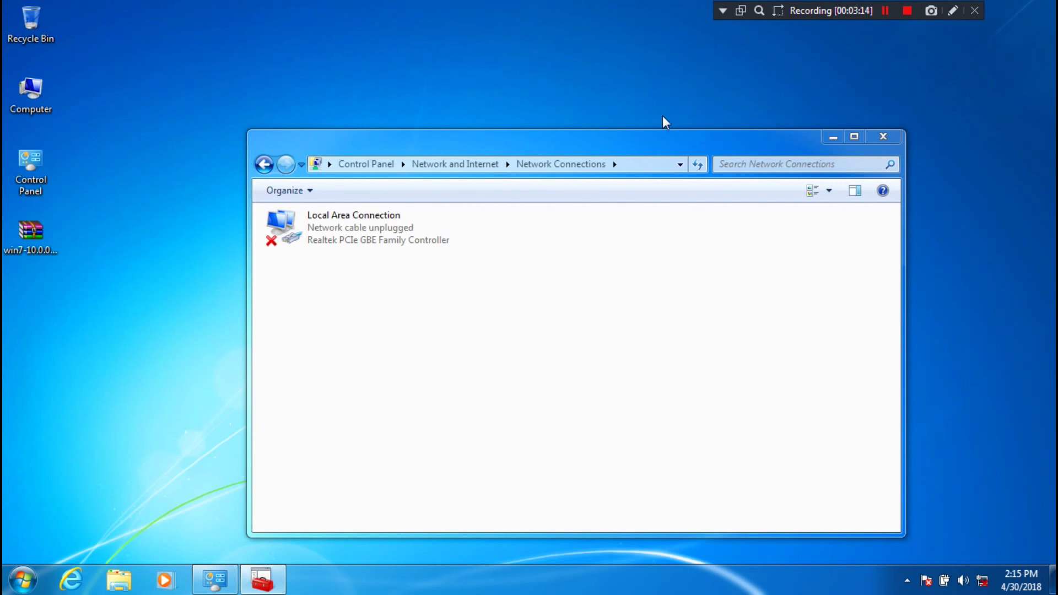
left_click(834, 138)
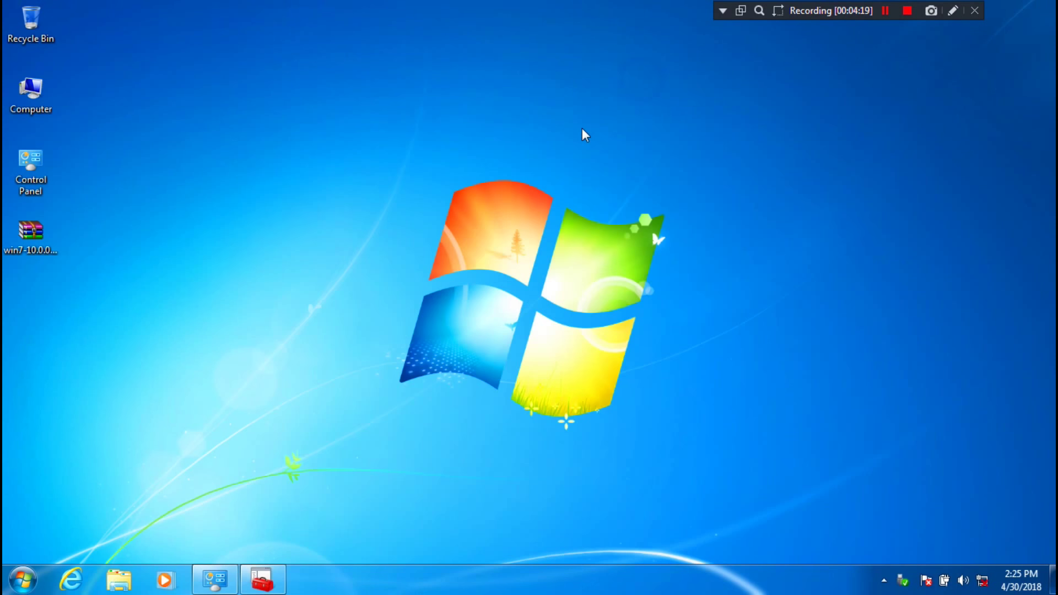
Browse Removable Disk (F:) into the Autorun\DRV driver folder.
left_click(131, 580)
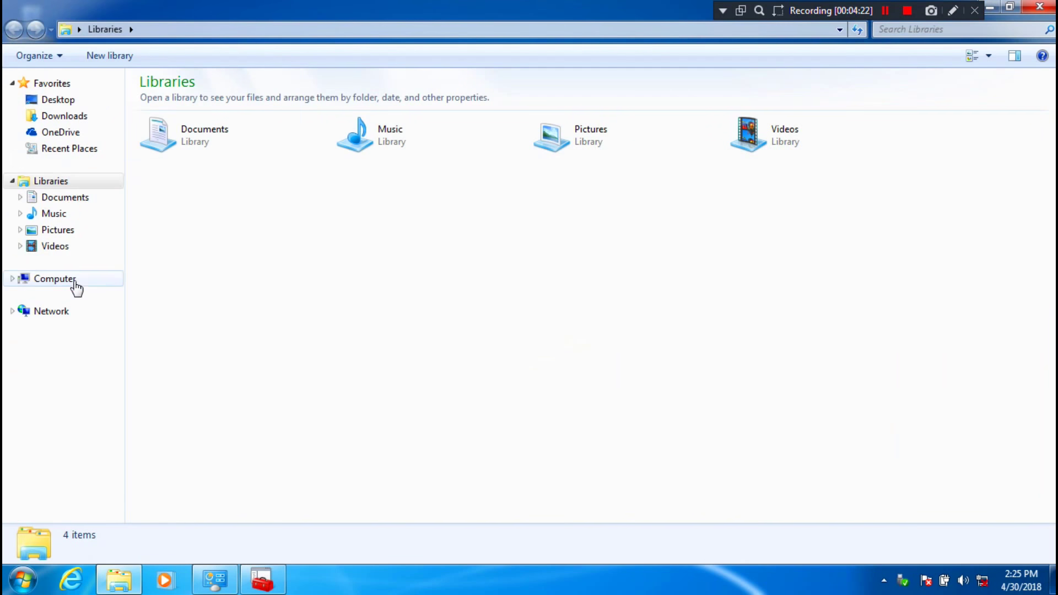
left_click(75, 282)
left_click(220, 181)
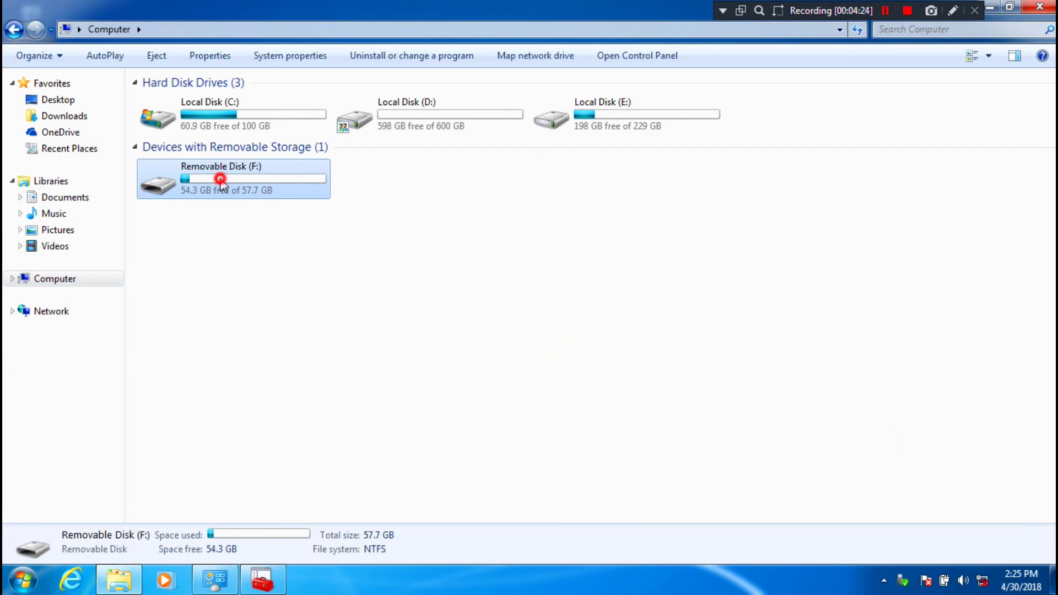
double_click(221, 181)
double_click(182, 101)
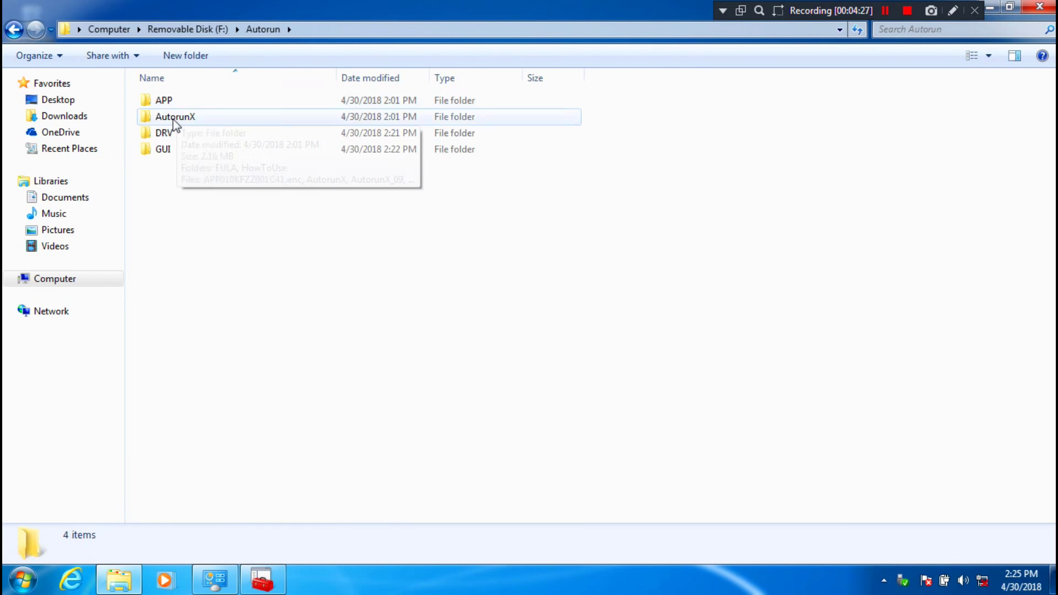
double_click(165, 133)
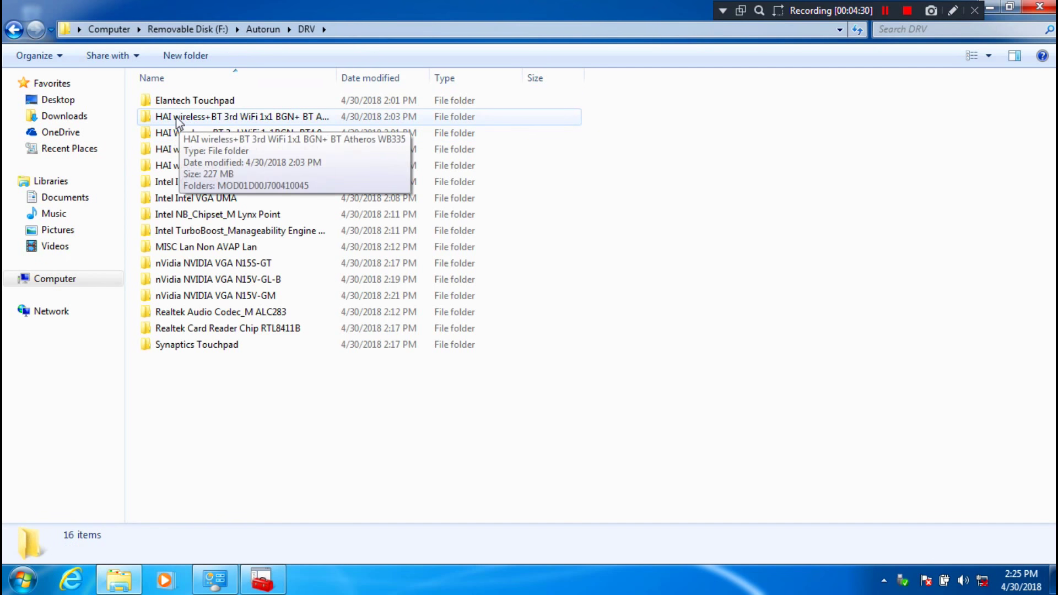
Open the WB335 MOD01D00J700410045 folder, run its setup, and confirm the setup language.
double_click(186, 117)
double_click(182, 101)
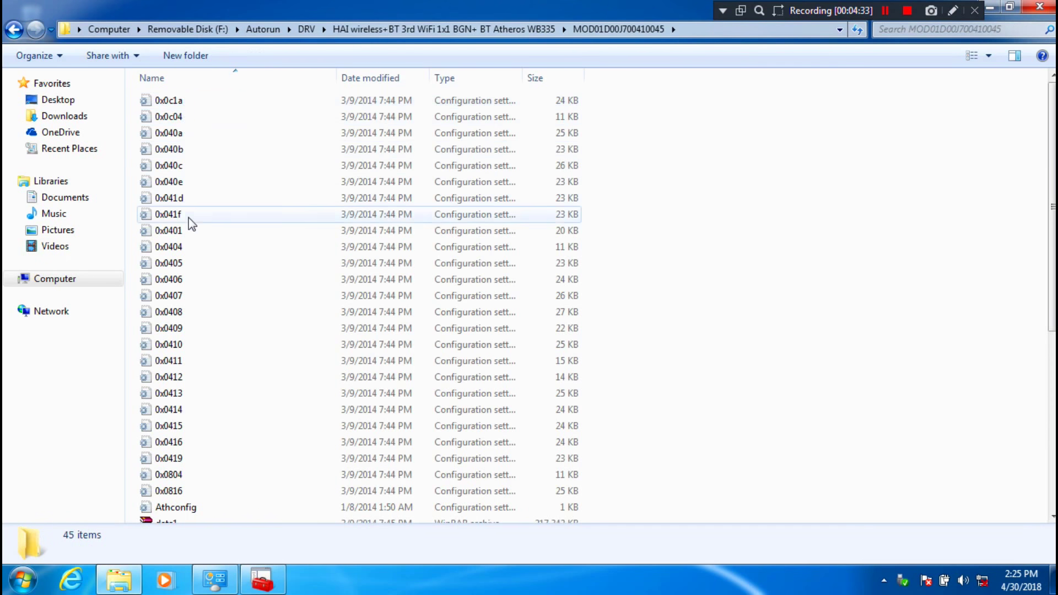
scroll(188, 221, "down", 6)
double_click(188, 402)
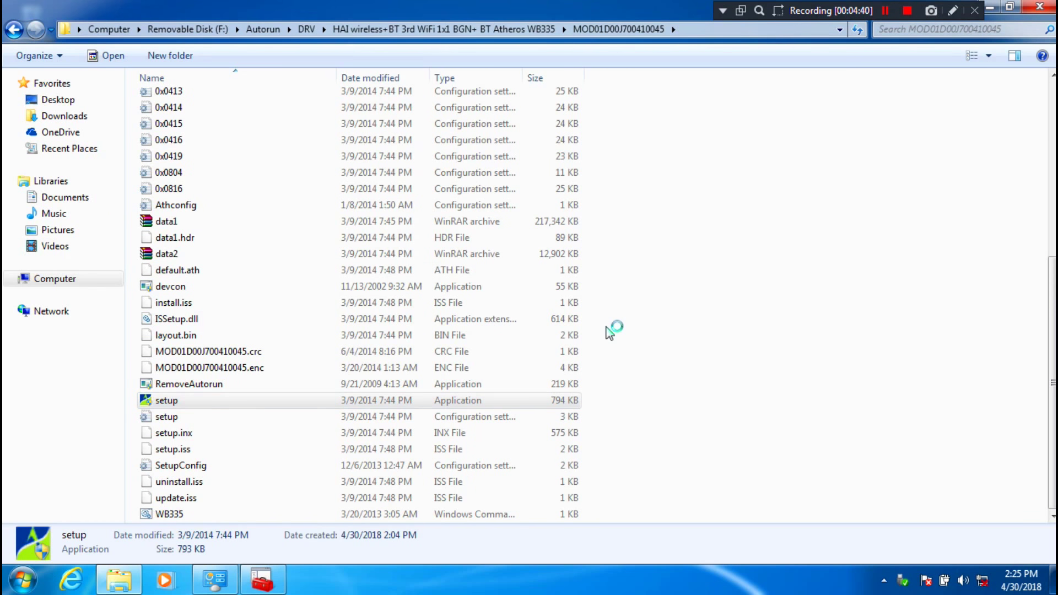
left_click(626, 426)
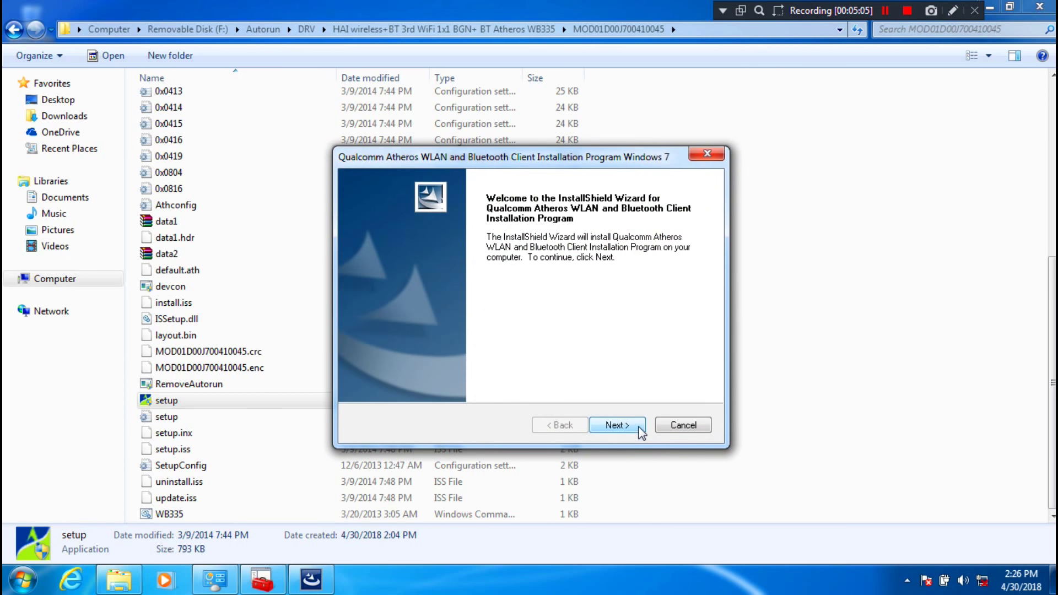
Accept the licence and install the Atheros wireless driver to the default location, checking the tray icons.
left_click(617, 425)
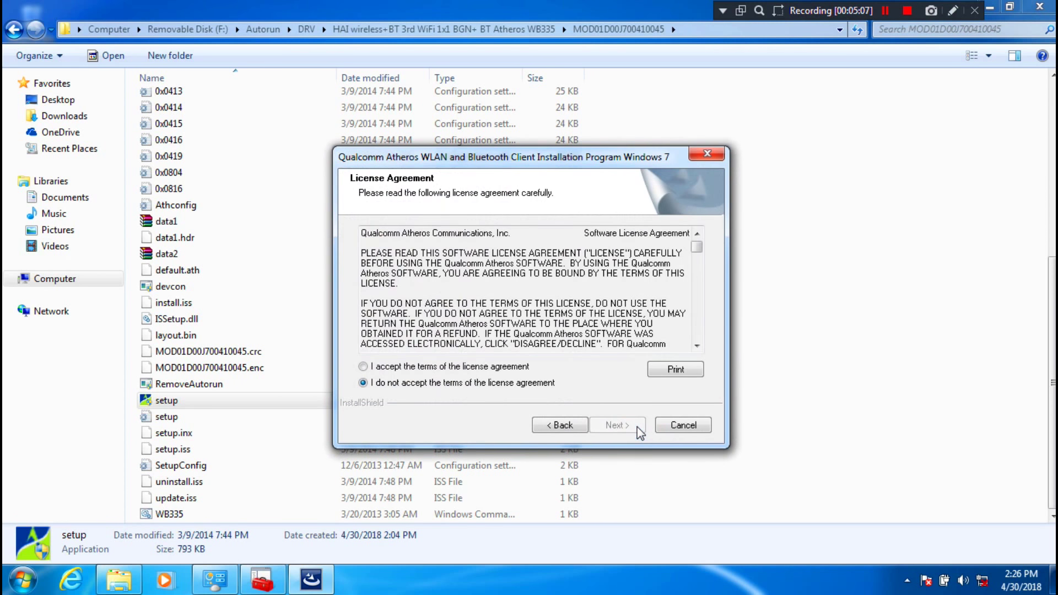
left_click(502, 367)
left_click(620, 428)
left_click(619, 426)
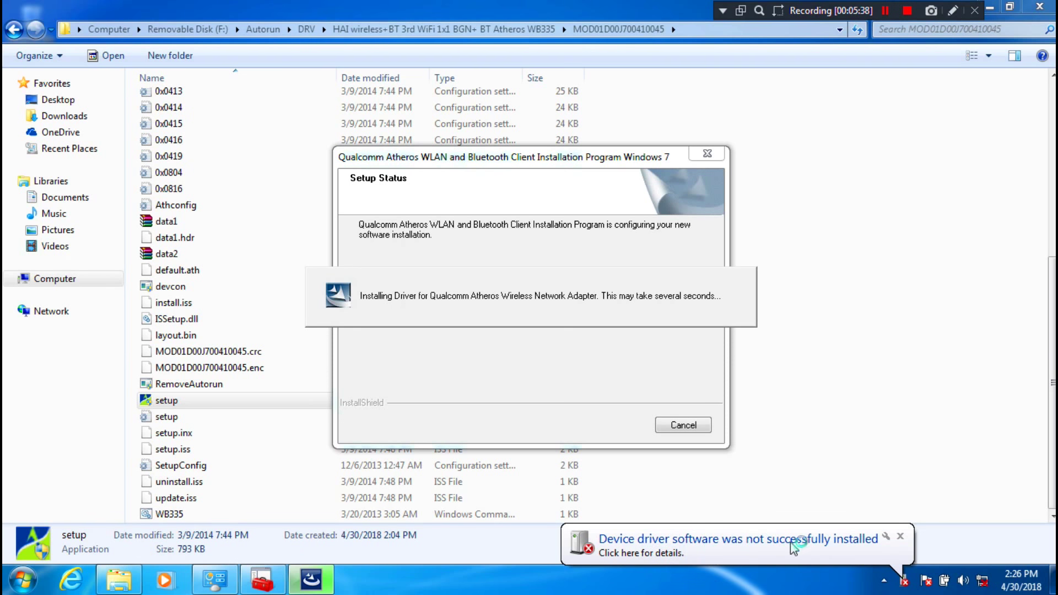
left_click(906, 581)
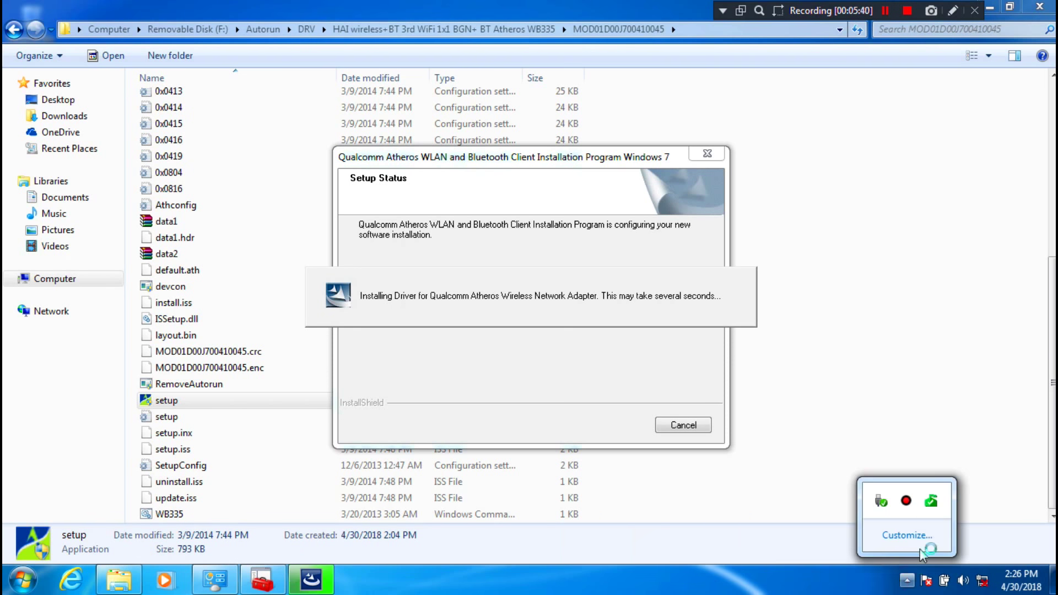
left_click(908, 579)
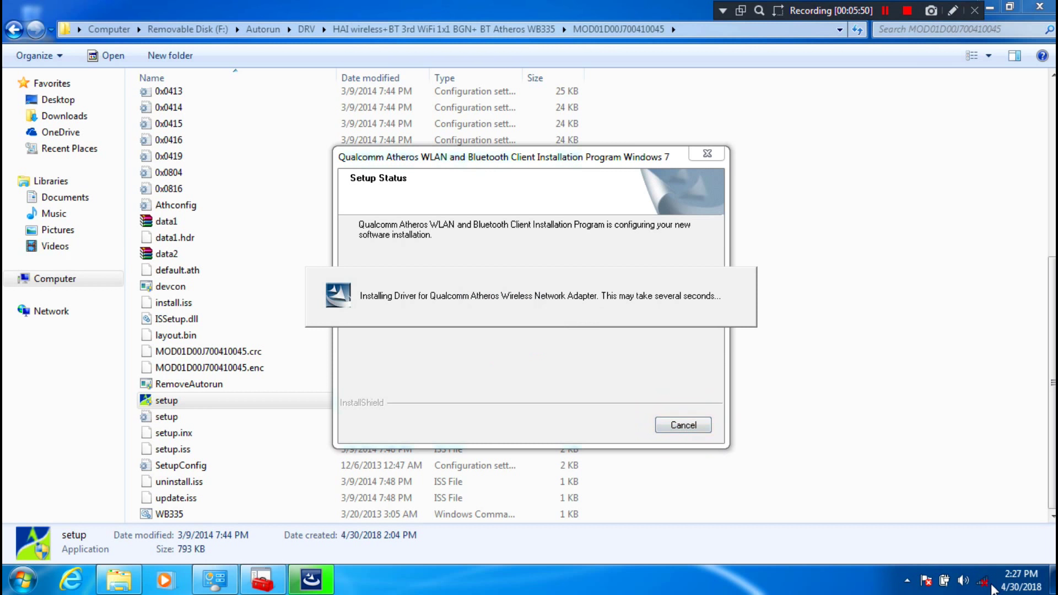
mouse_move(989, 589)
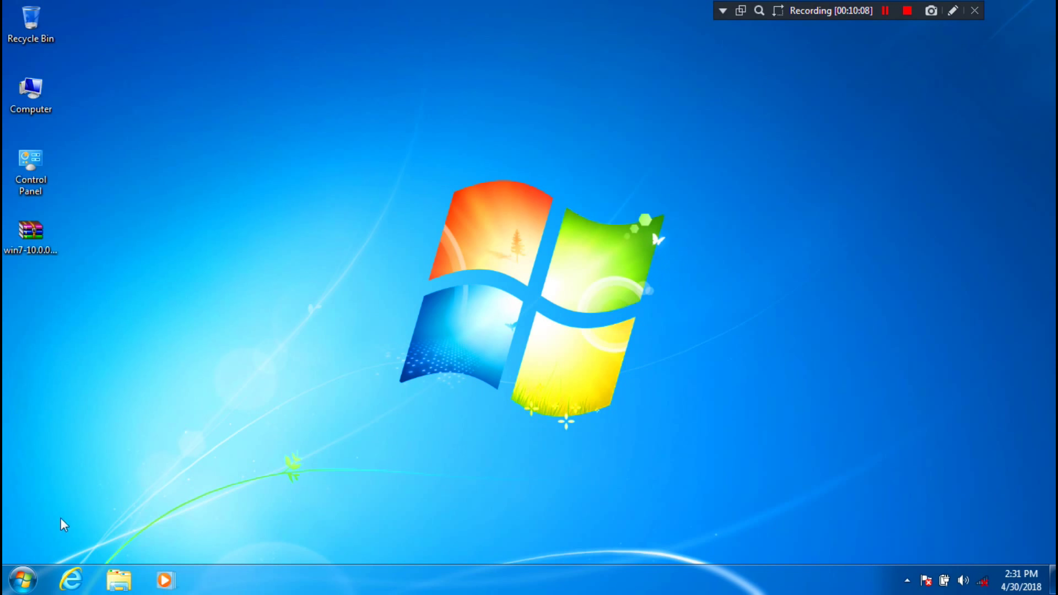
Launch Speccy and view its Network details.
left_click(25, 579)
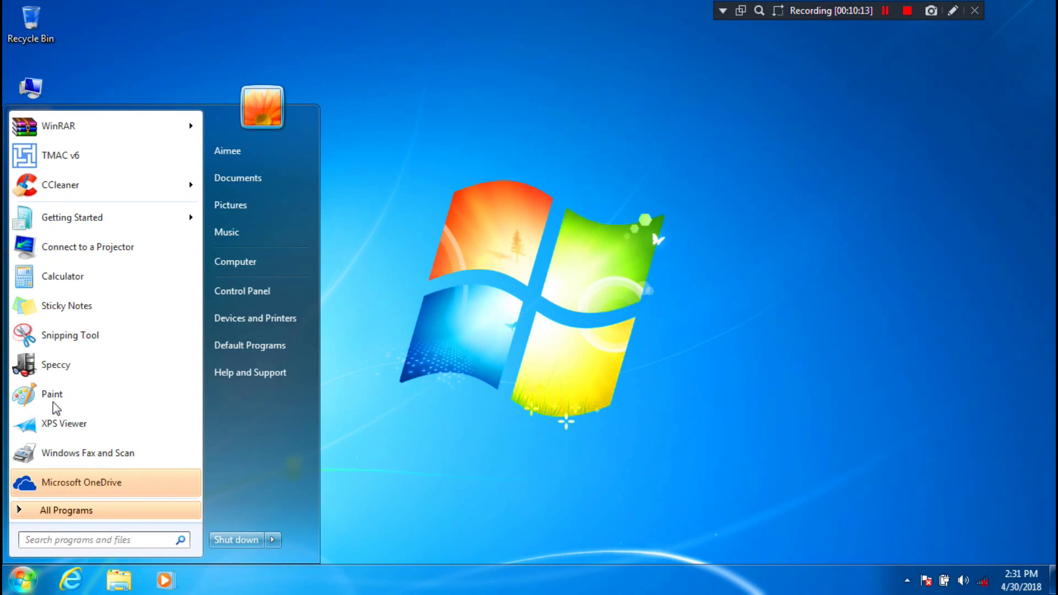
left_click(58, 365)
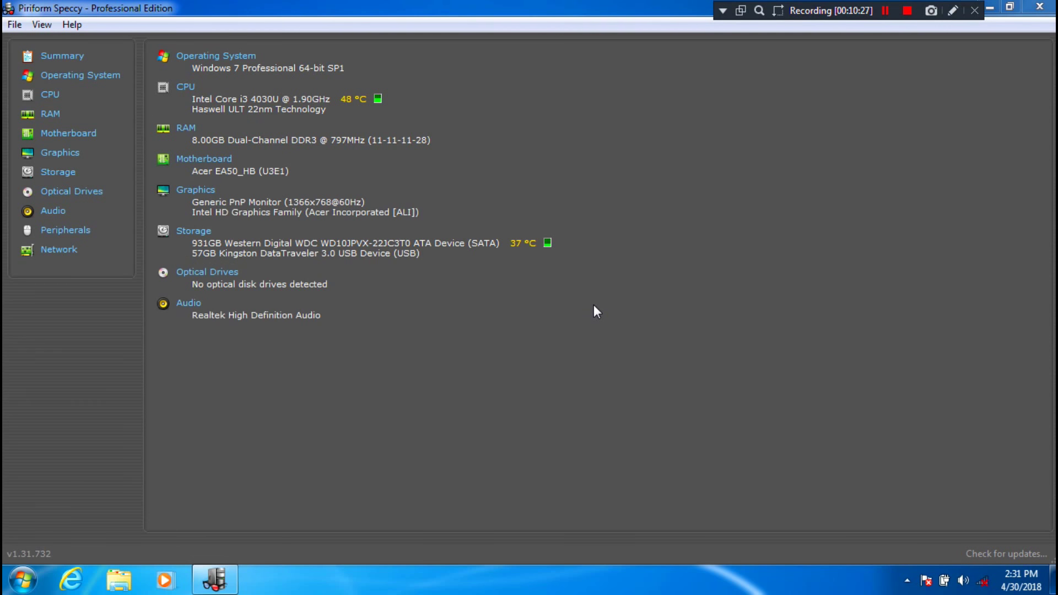
left_click(67, 251)
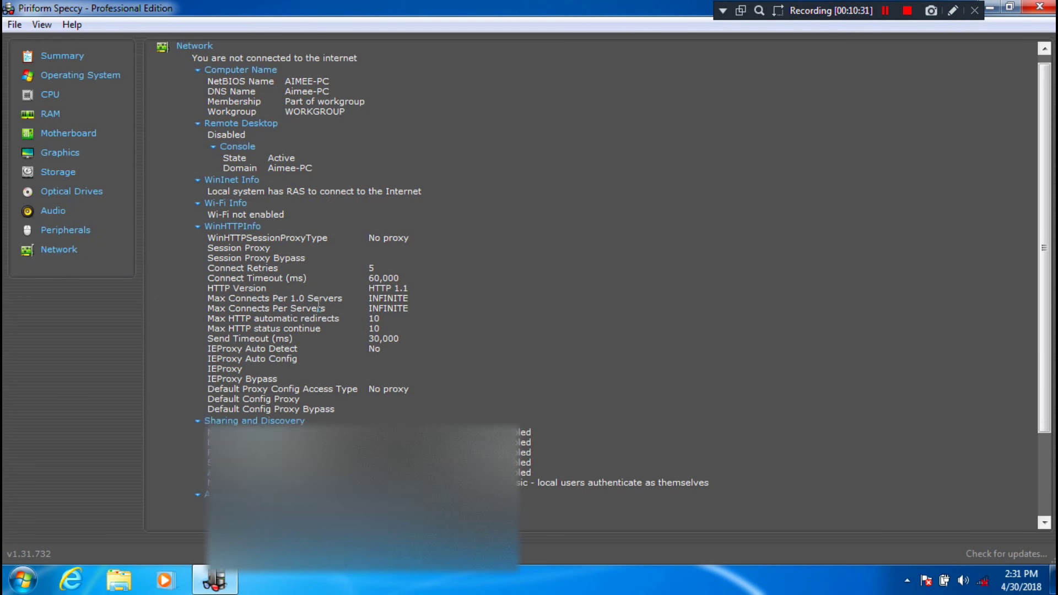
scroll(318, 306, "down", 4)
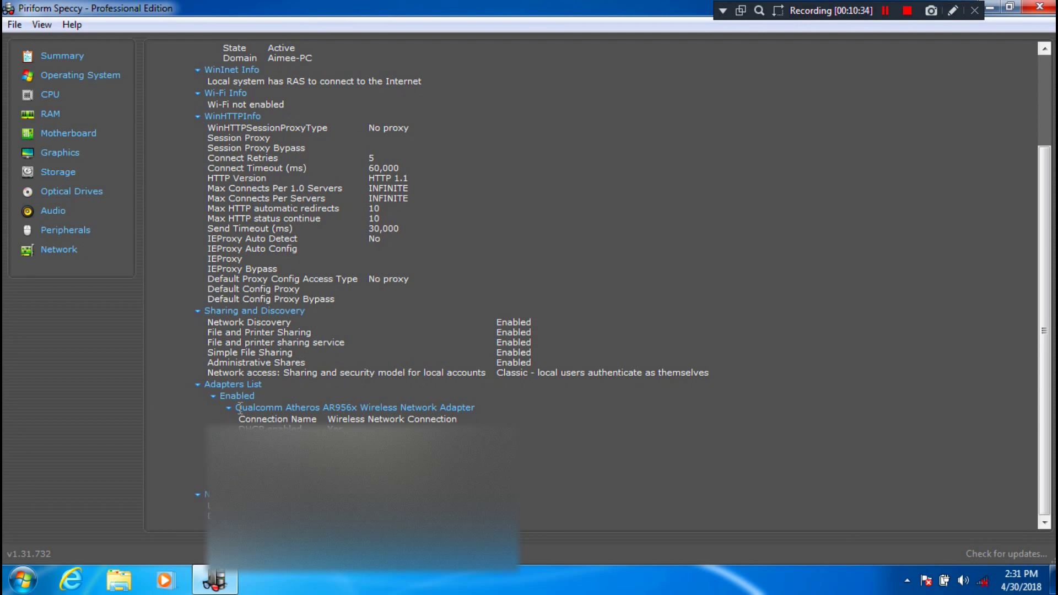
Read the Qualcomm Atheros AR956x adapter name, then close Speccy.
left_click_drag(237, 408, 339, 404)
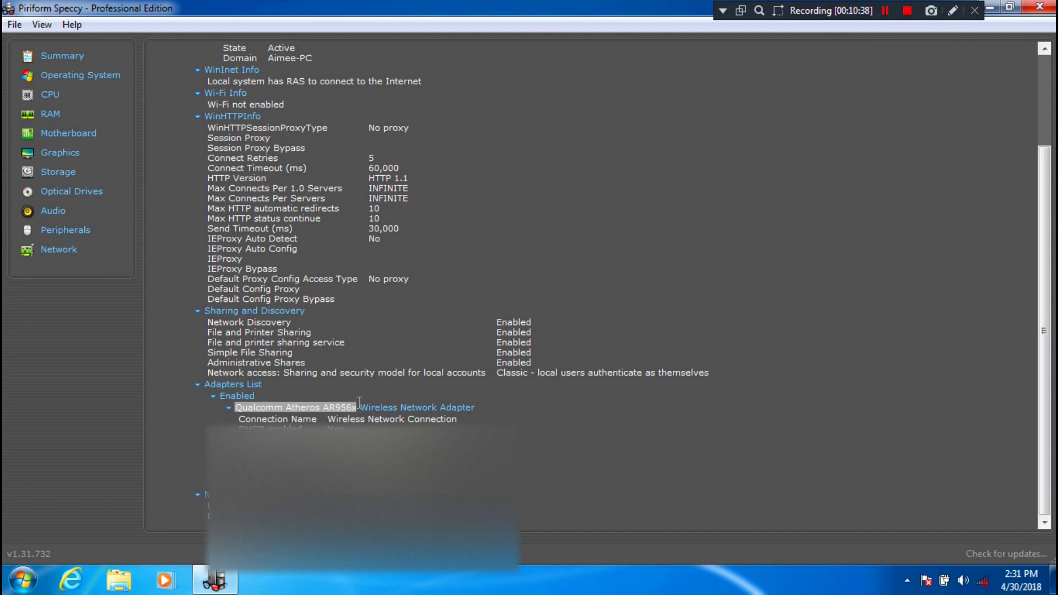
left_click(354, 402)
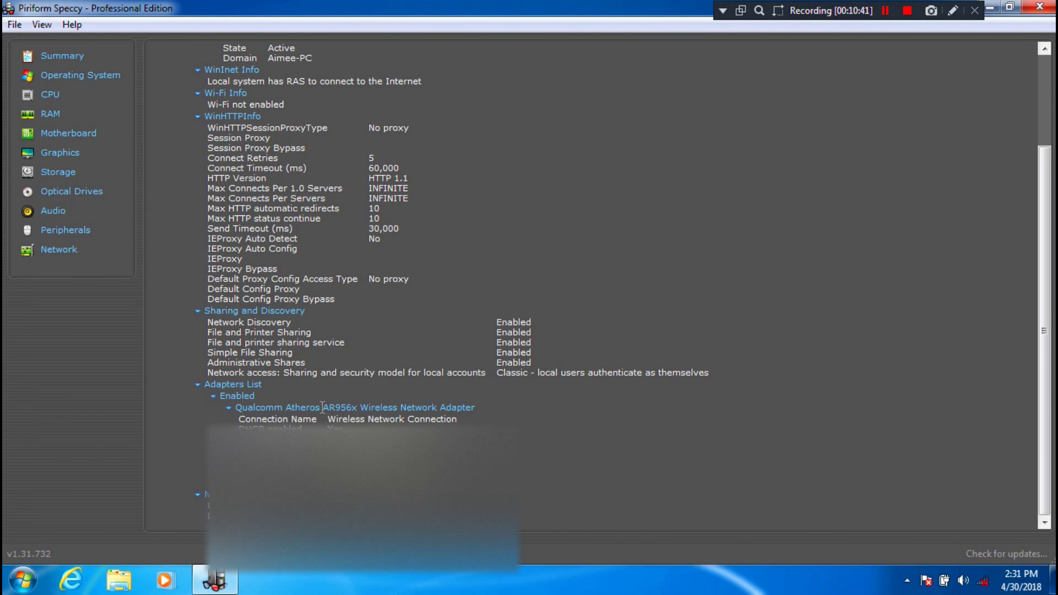
left_click_drag(323, 408, 239, 412)
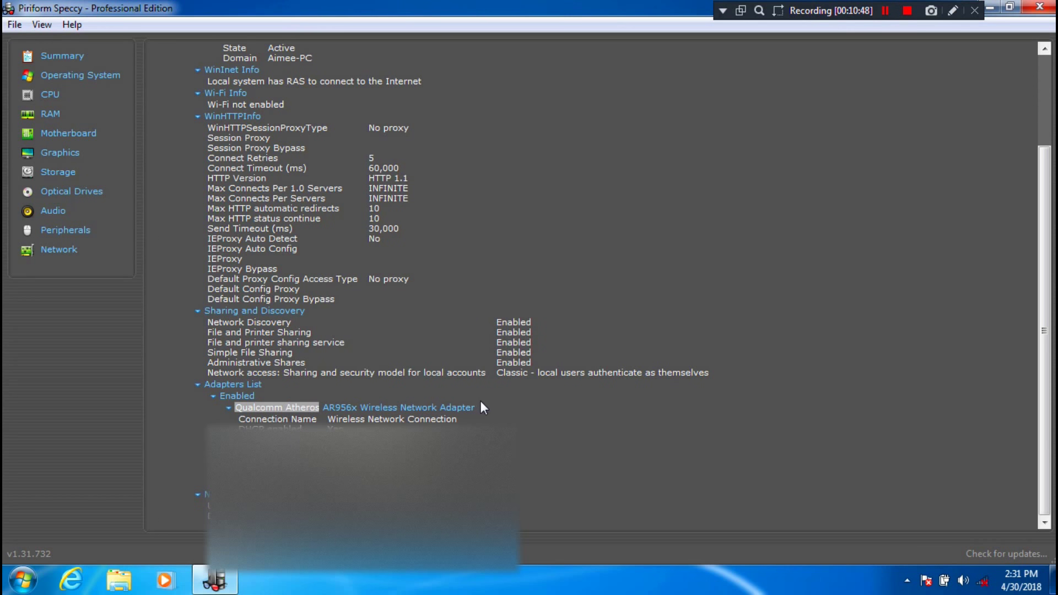
left_click(493, 410)
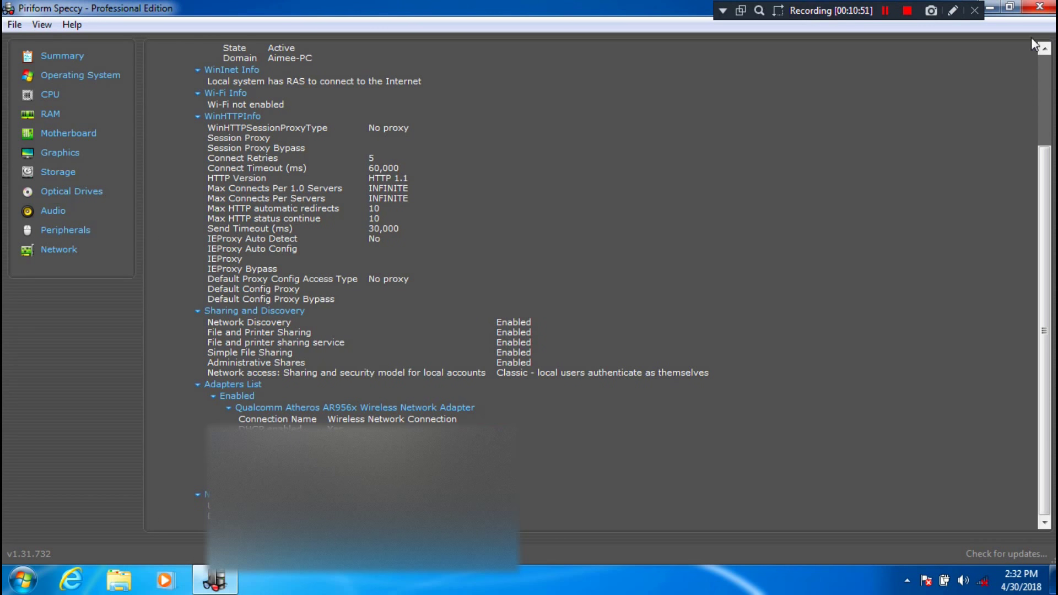
left_click(1043, 11)
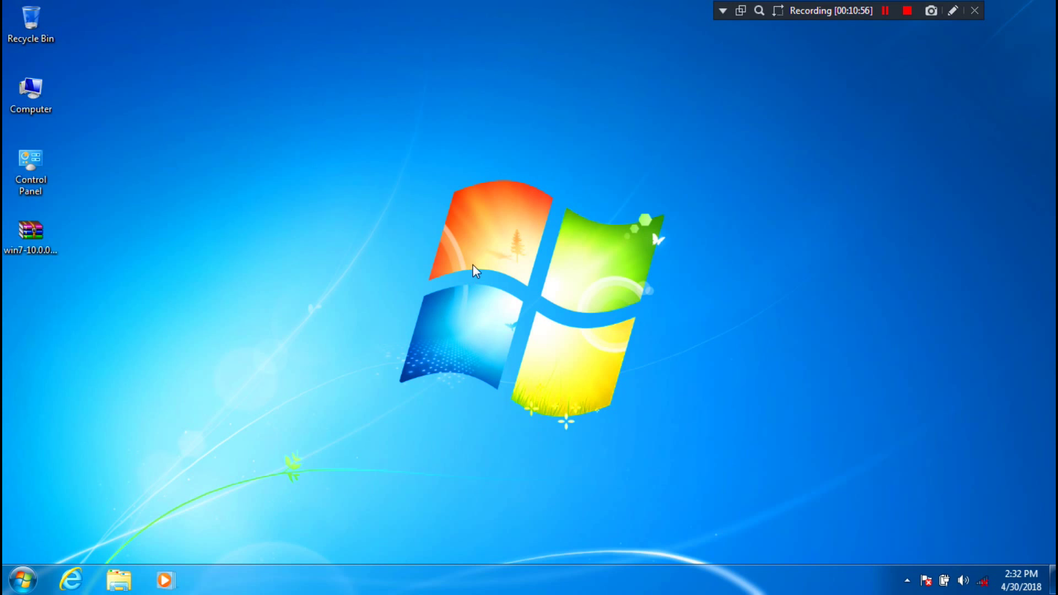
Extract the win7-10.0.0.336-whql archive to the desktop and move netathr and netathrx to the centre.
double_click(54, 237)
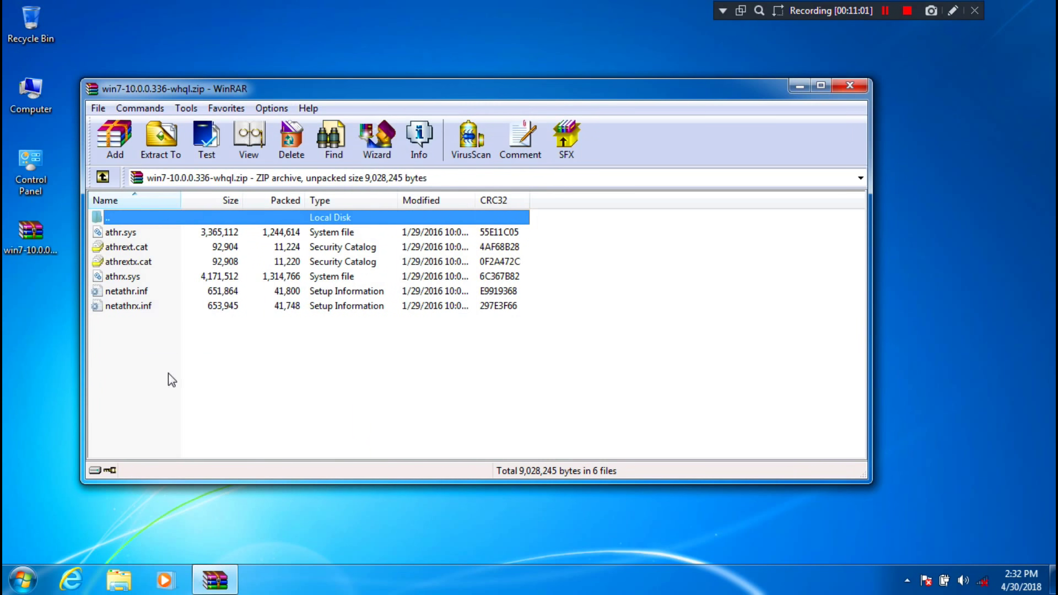
left_click(849, 86)
right_click(37, 236)
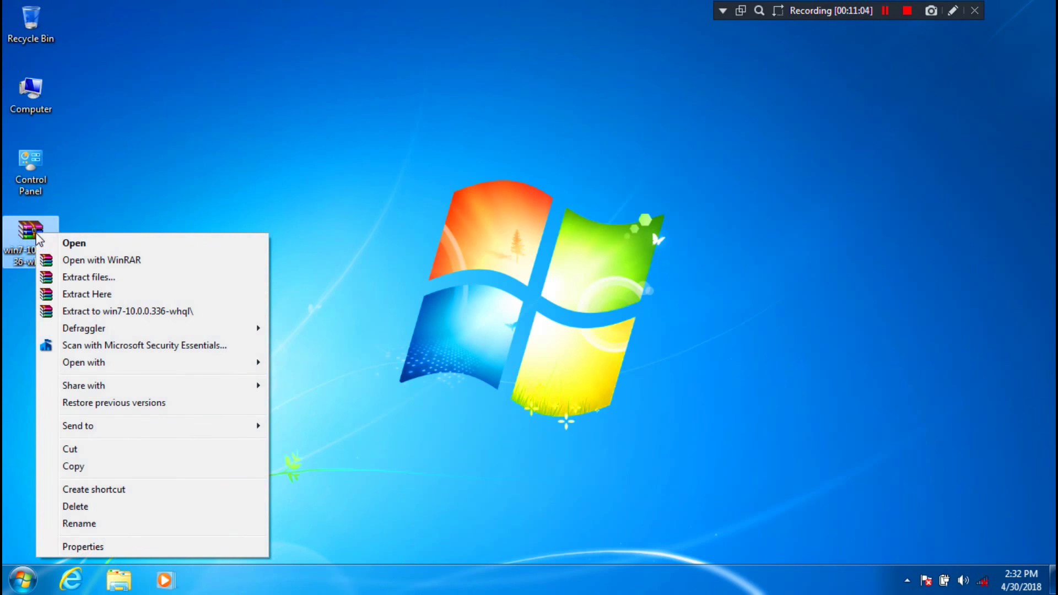
left_click(98, 296)
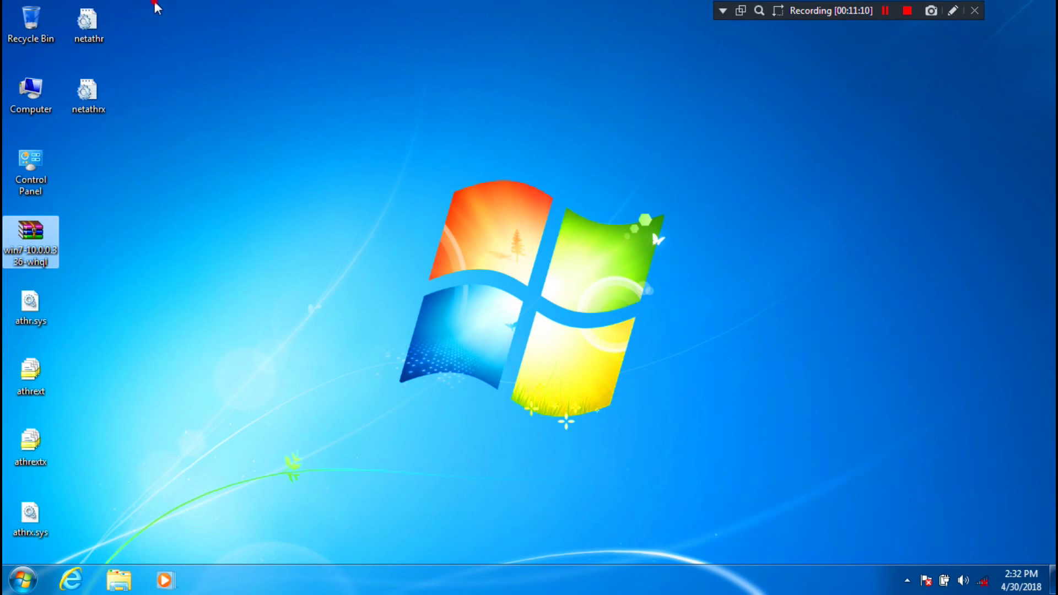
left_click_drag(156, 7, 83, 137)
left_click_drag(106, 24, 670, 251)
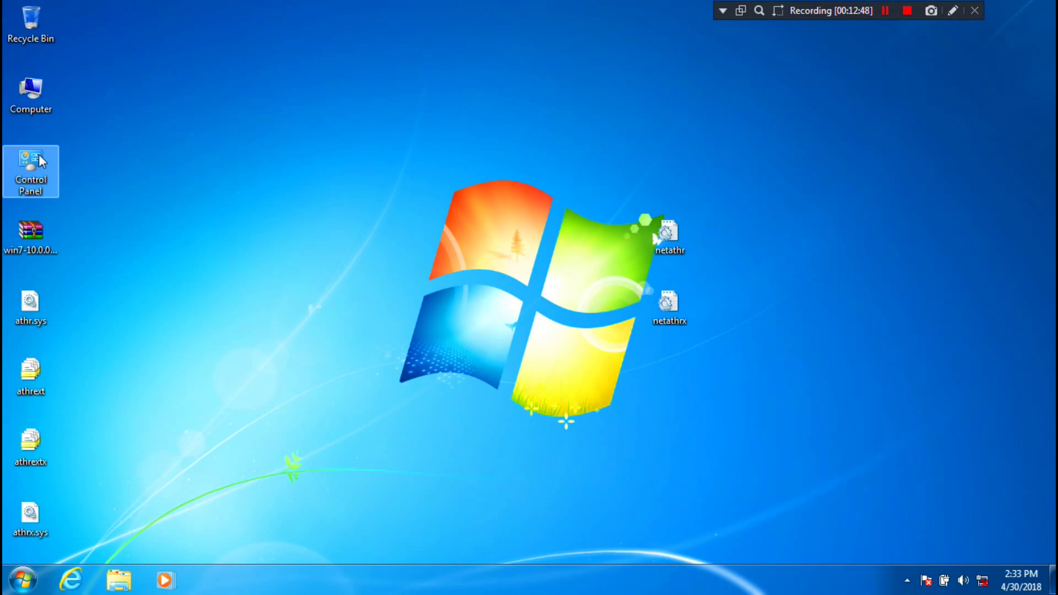
Open Device Manager and select Other devices, where a USB controller is listed.
left_click(40, 158)
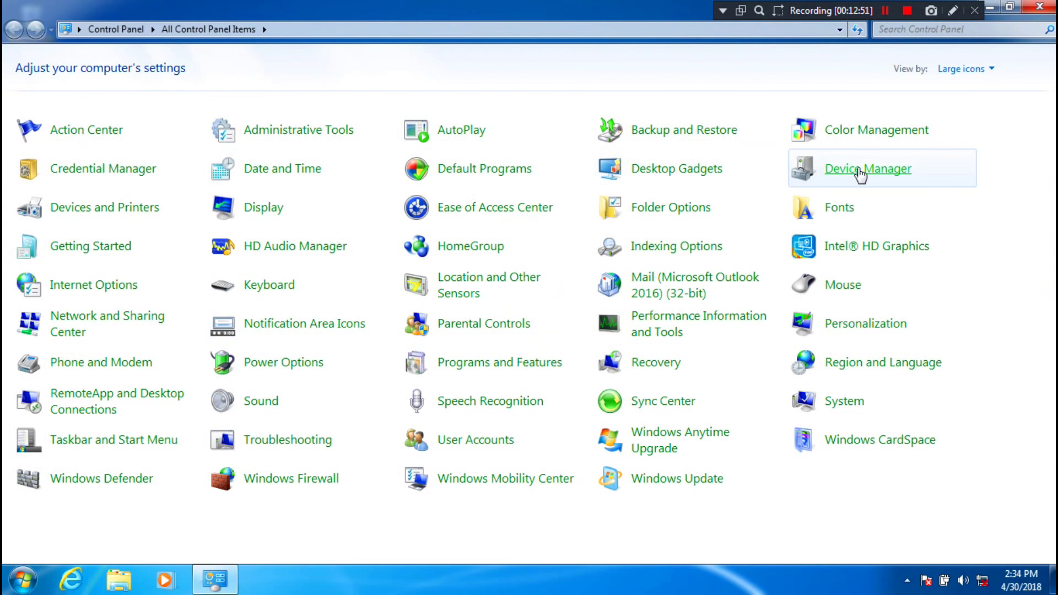
left_click(861, 173)
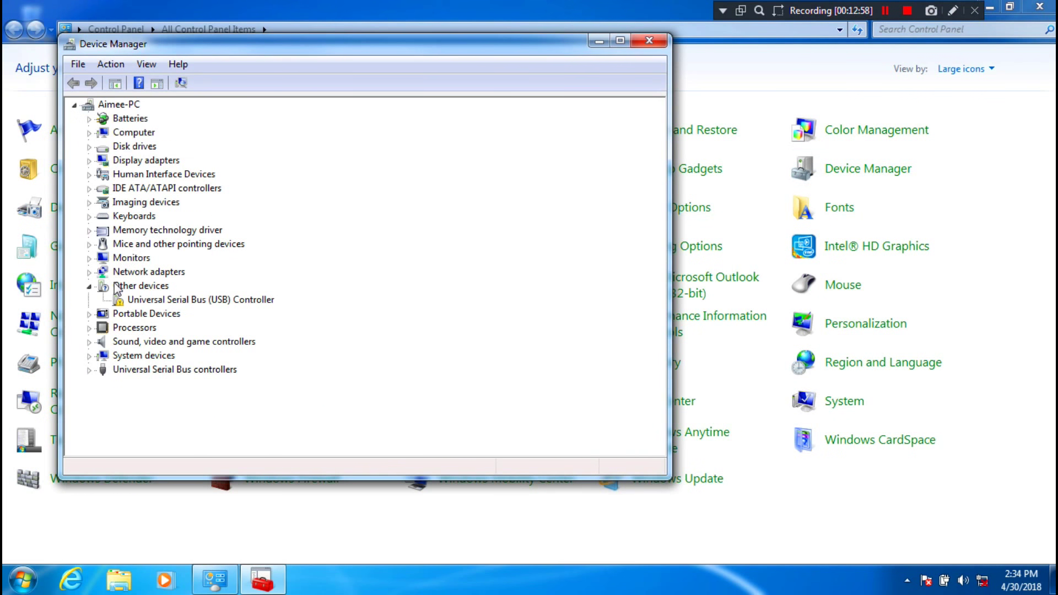
left_click(138, 287)
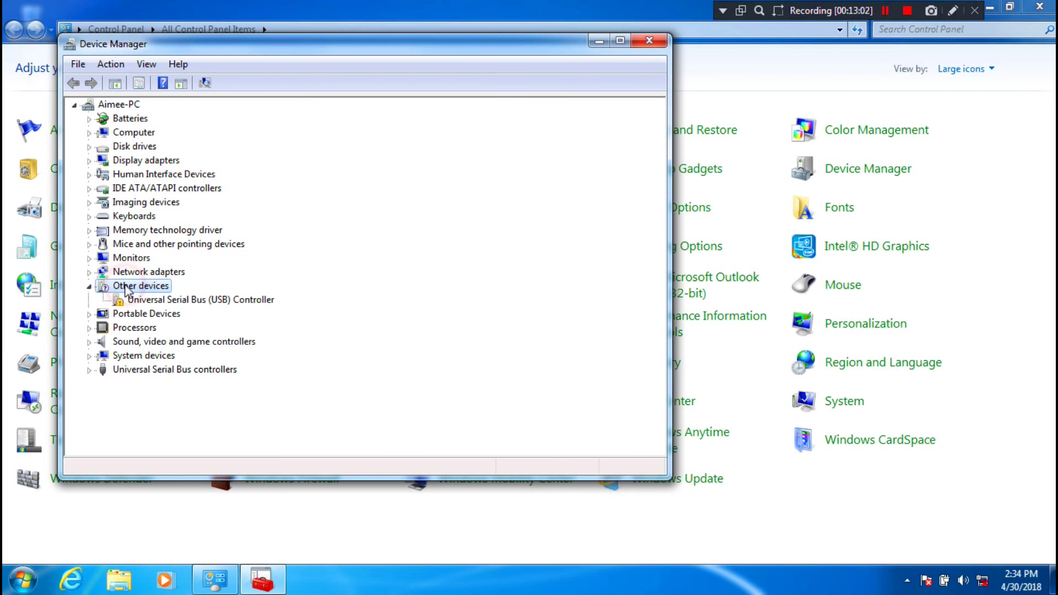
left_click(112, 65)
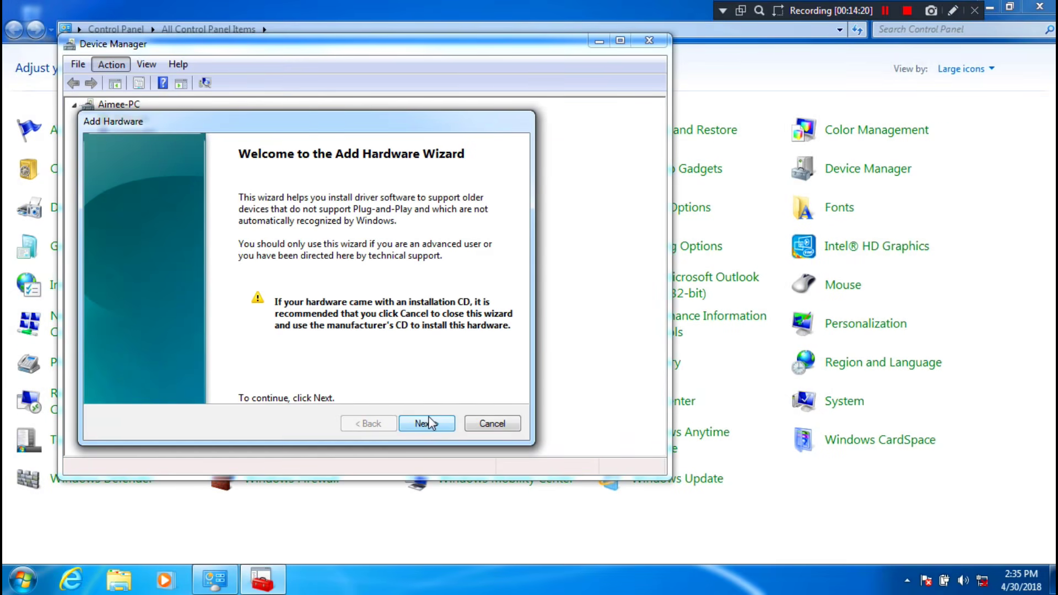
In the Add Hardware Wizard, skip the automatic search and choose Network adapters as the hardware type.
left_click(433, 421)
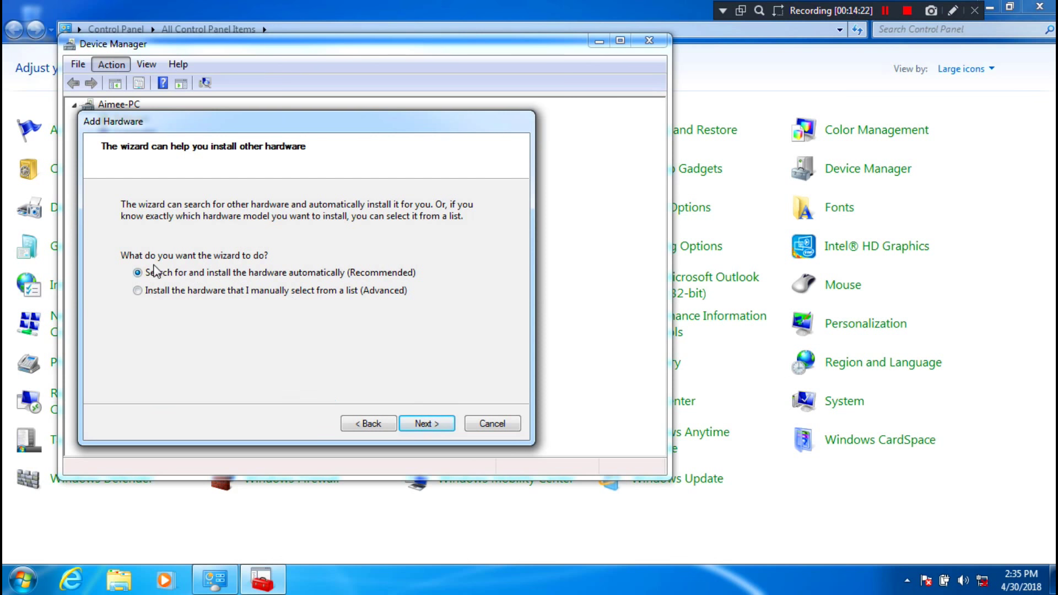
left_click(432, 423)
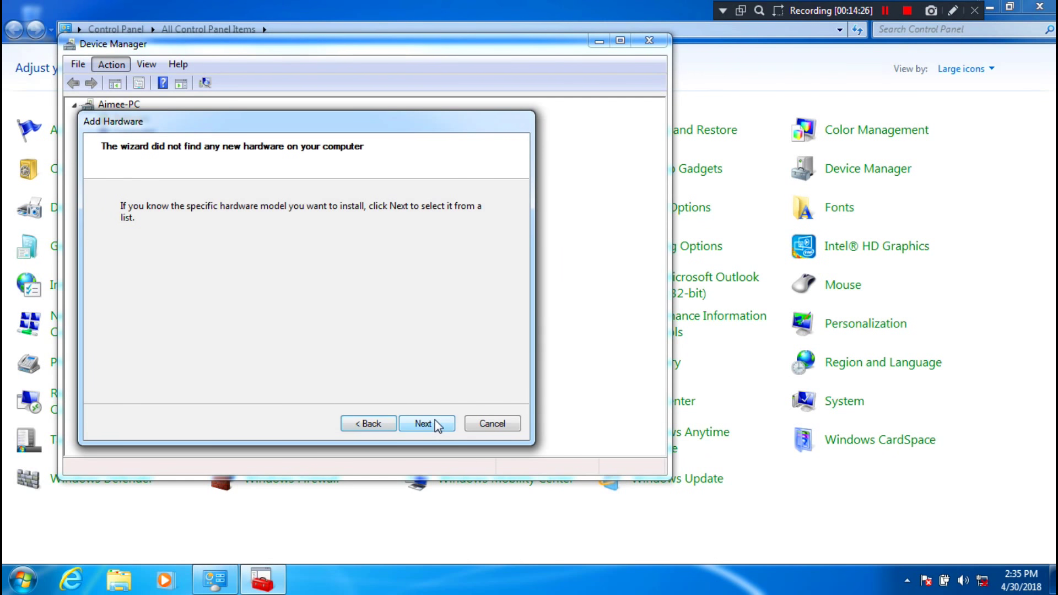
left_click(435, 423)
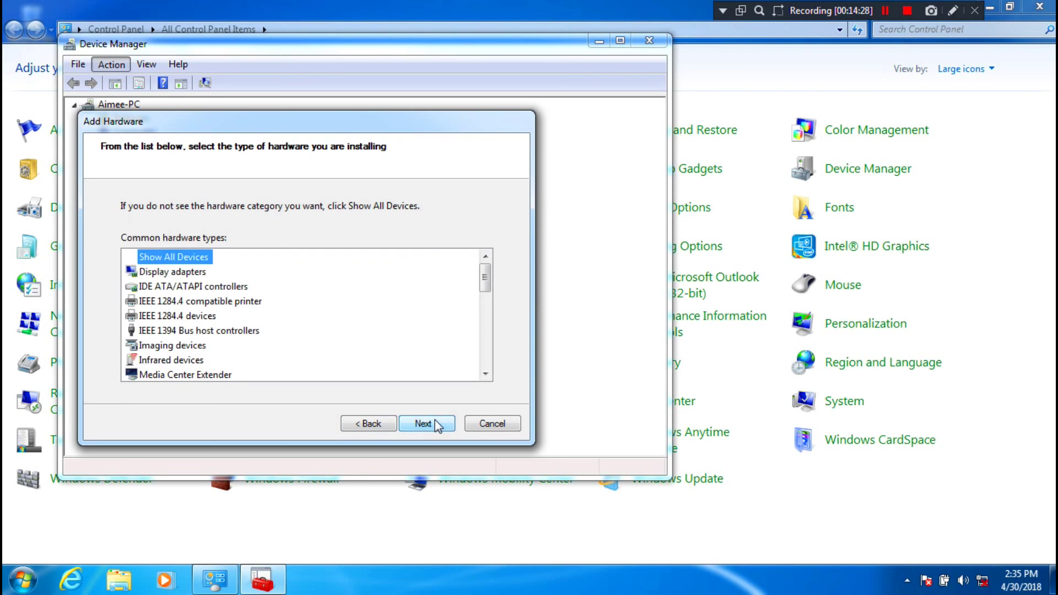
left_click_drag(485, 284, 488, 307)
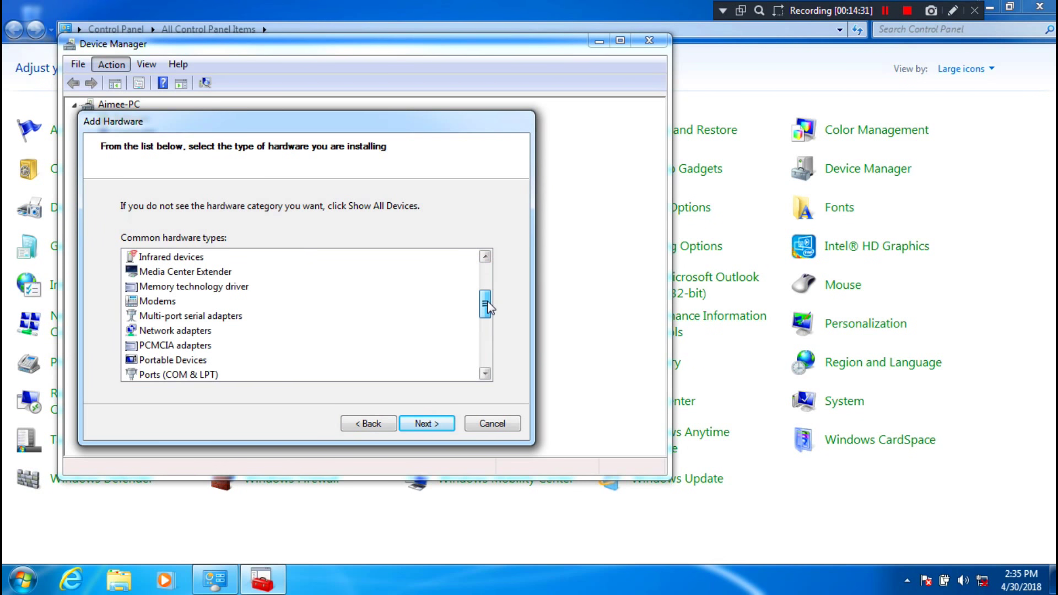
left_click(179, 331)
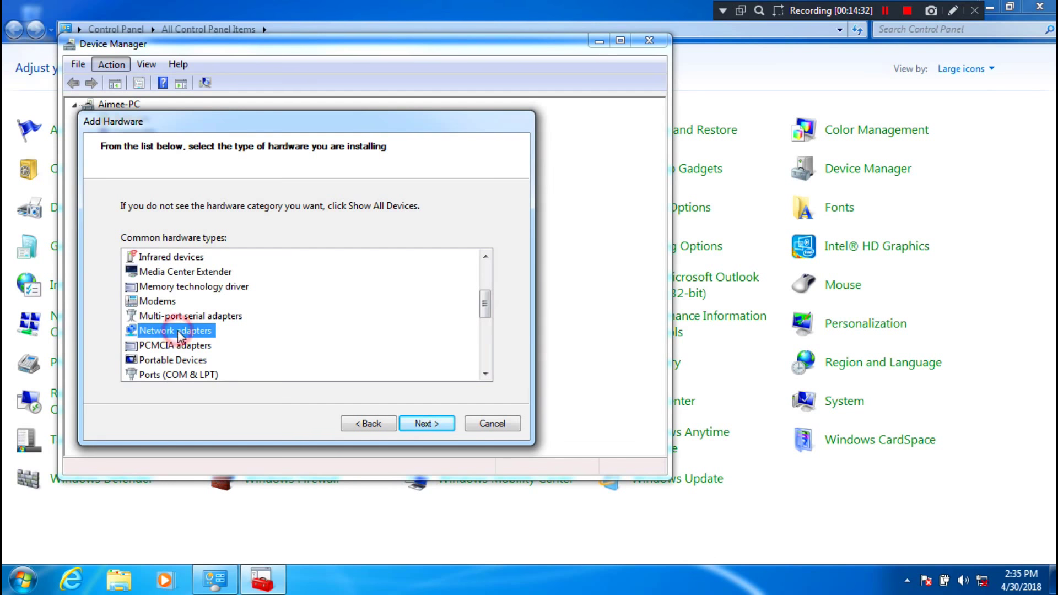
left_click(434, 424)
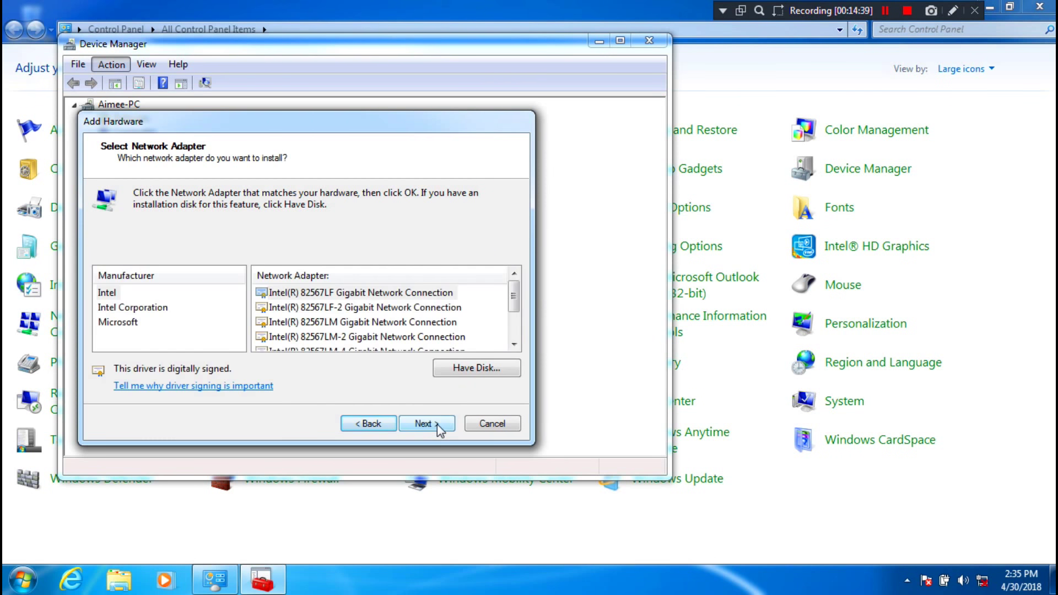
Install Intel Corporation's Intel(R) WiFi Link 5100 BG adapter and finish the wizard.
left_click(160, 311)
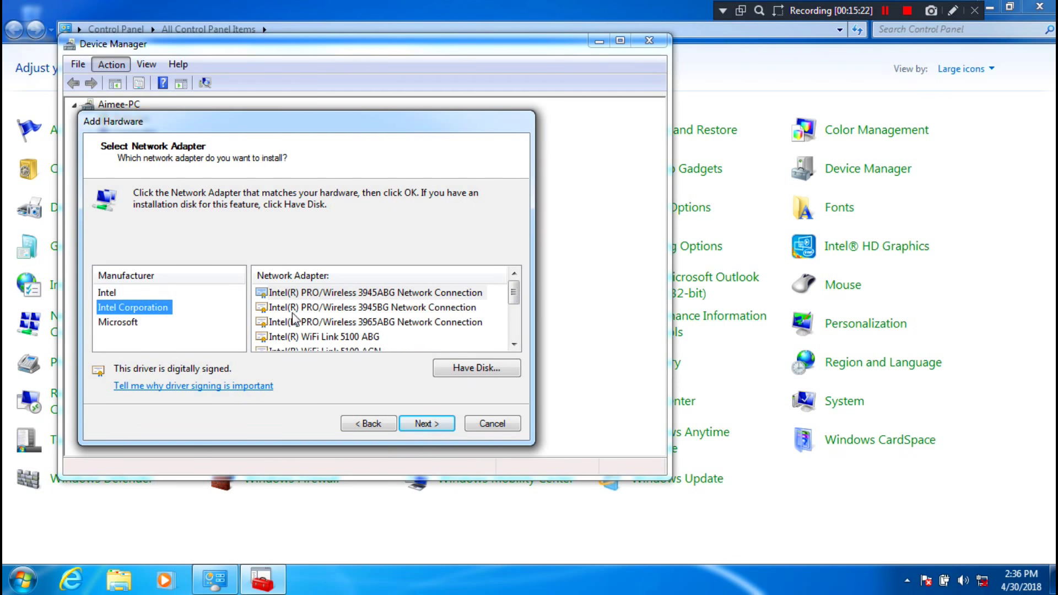
left_click(514, 297)
left_click_drag(514, 298, 515, 320)
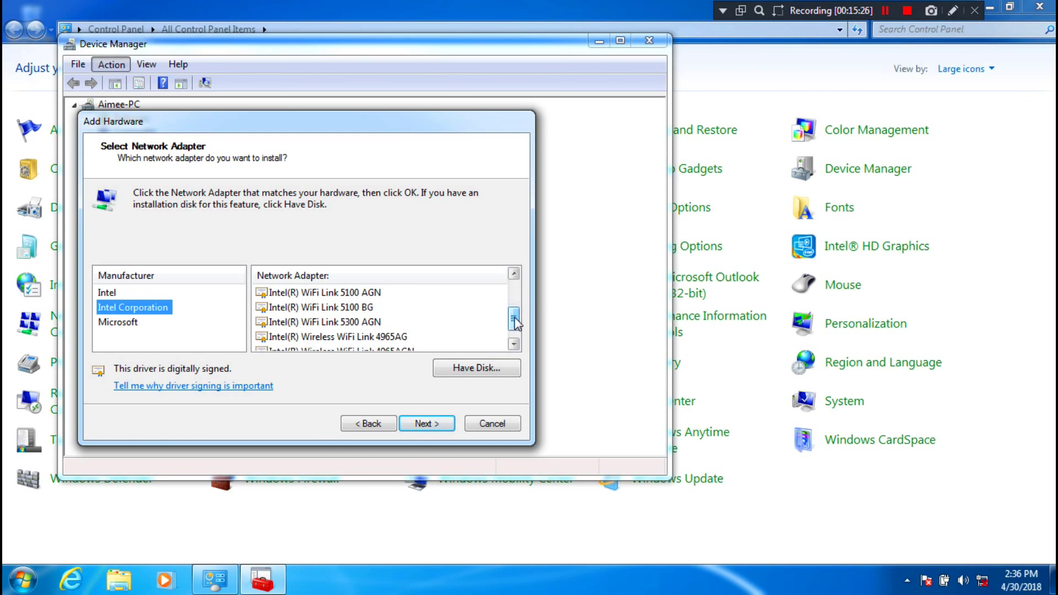
left_click(363, 308)
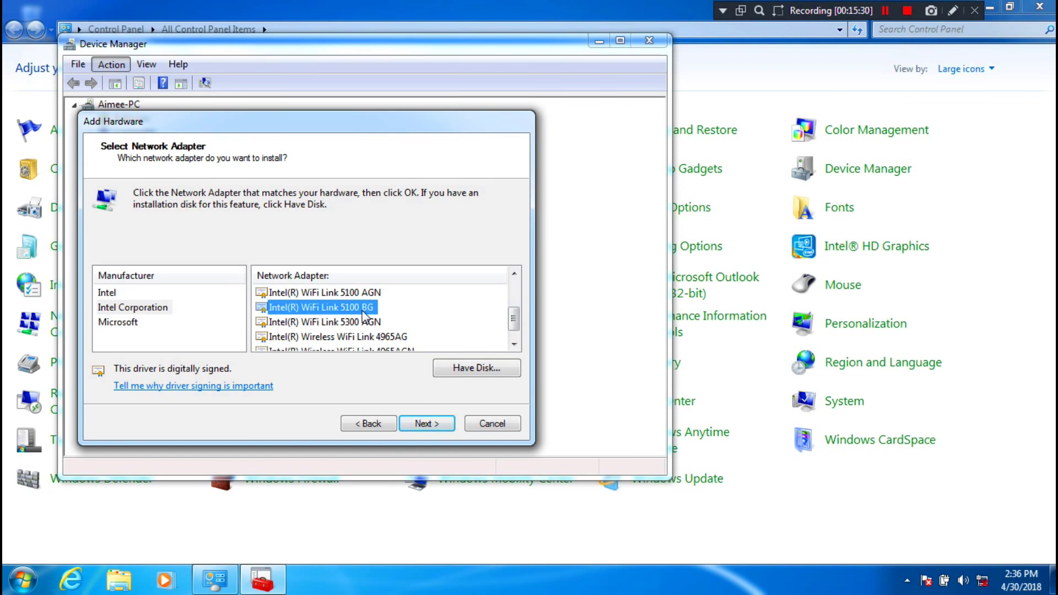
left_click(418, 425)
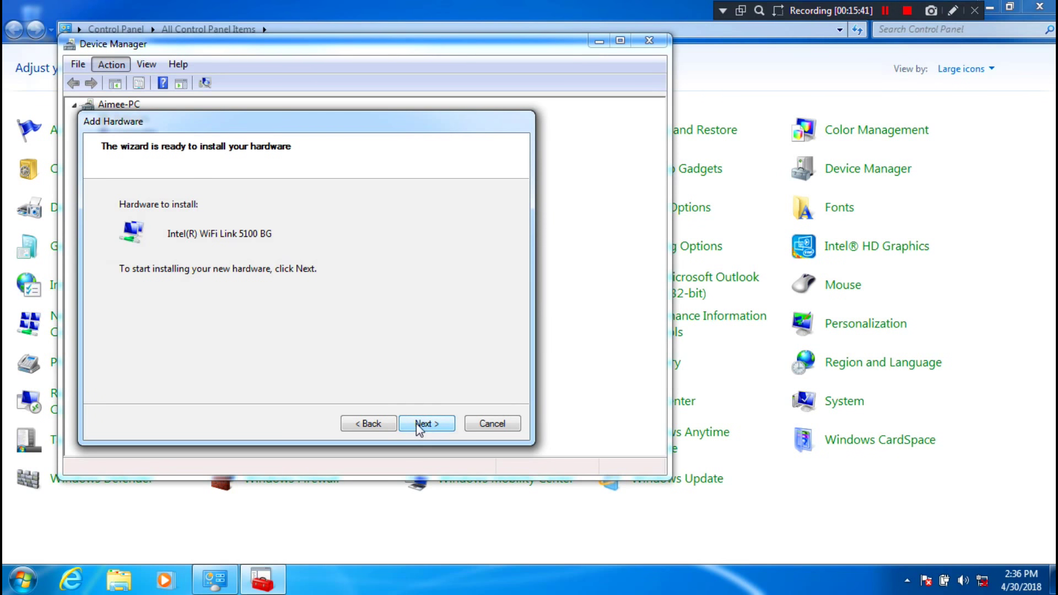
left_click(417, 424)
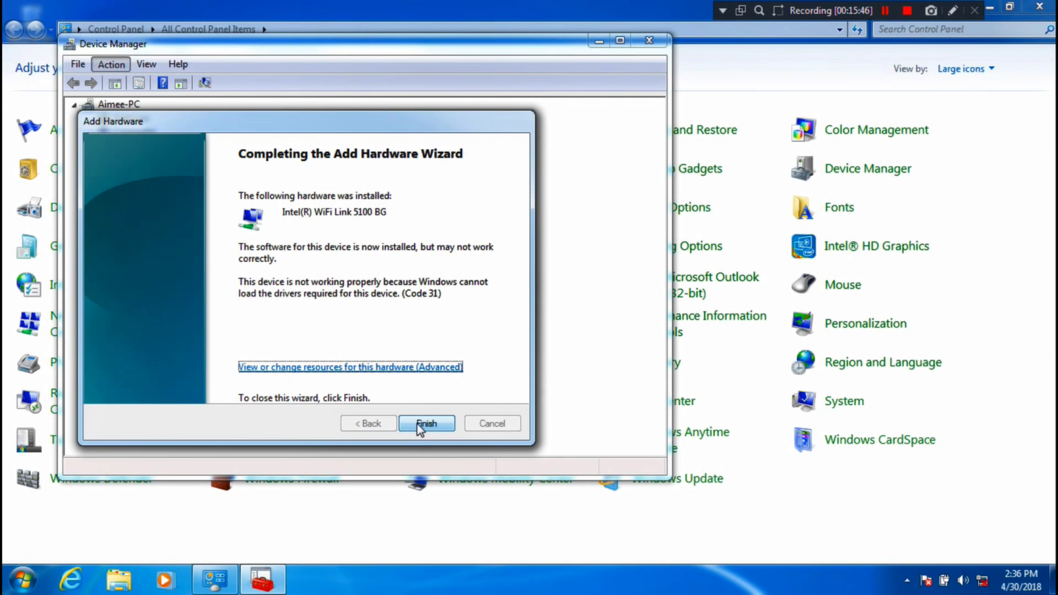
left_click(420, 424)
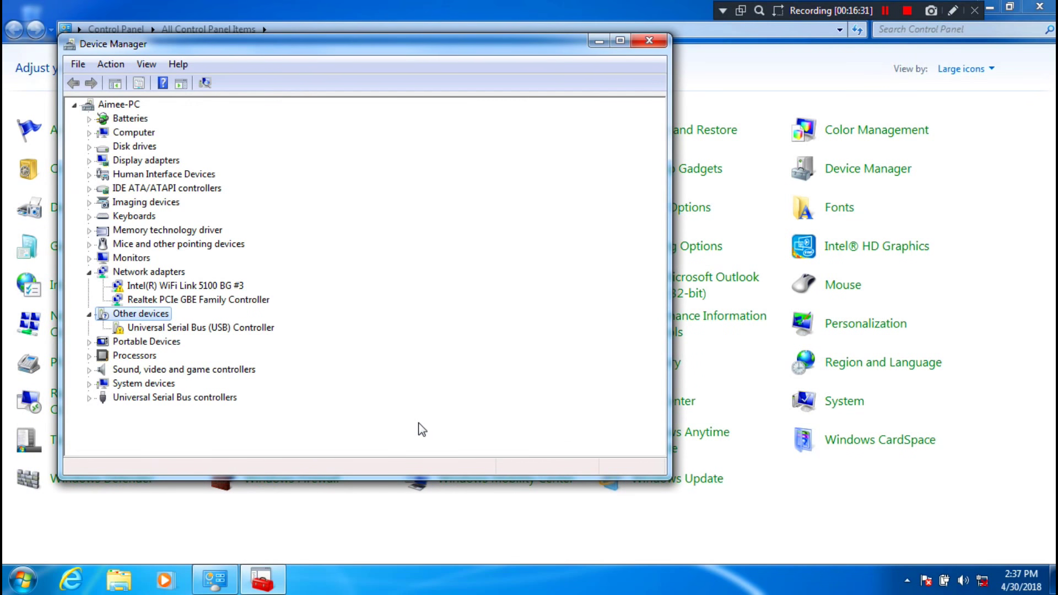
Disable Intel(R) WiFi Link 5100 BG #3 in Device Manager and return to the Control Panel.
left_click(162, 288)
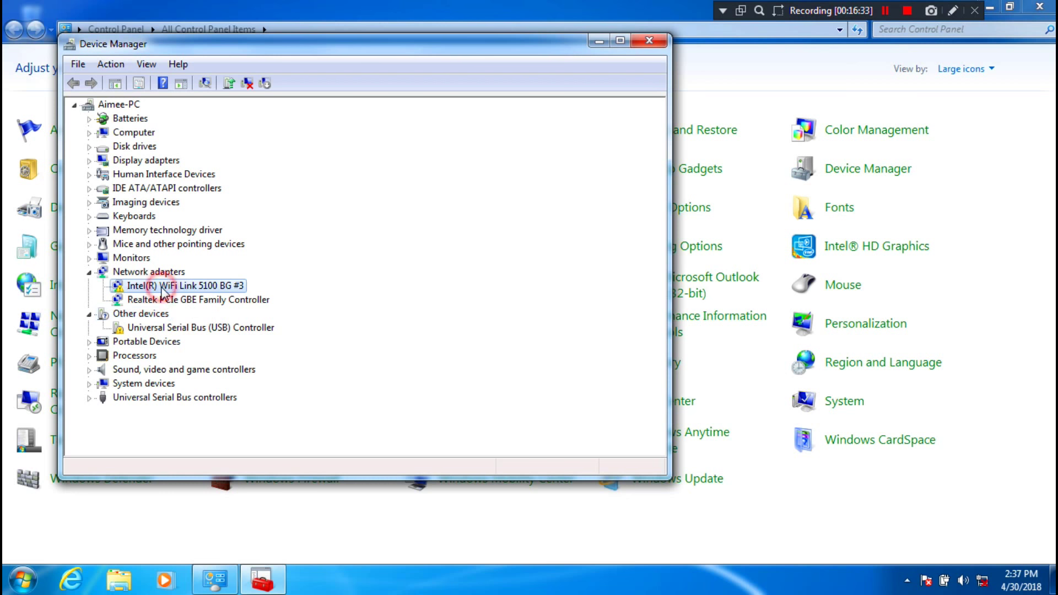
right_click(163, 292)
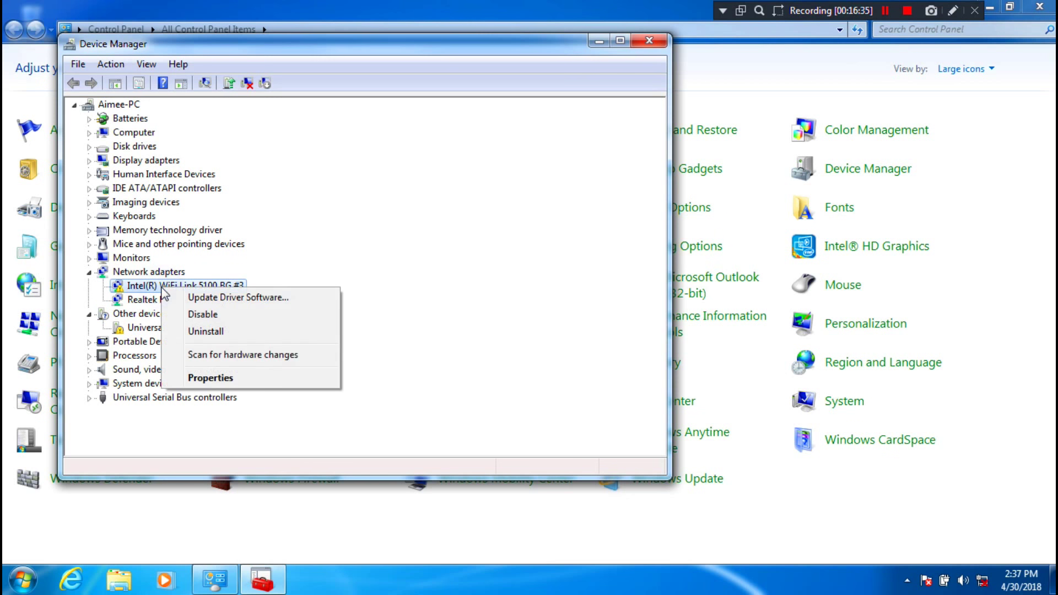
left_click(193, 315)
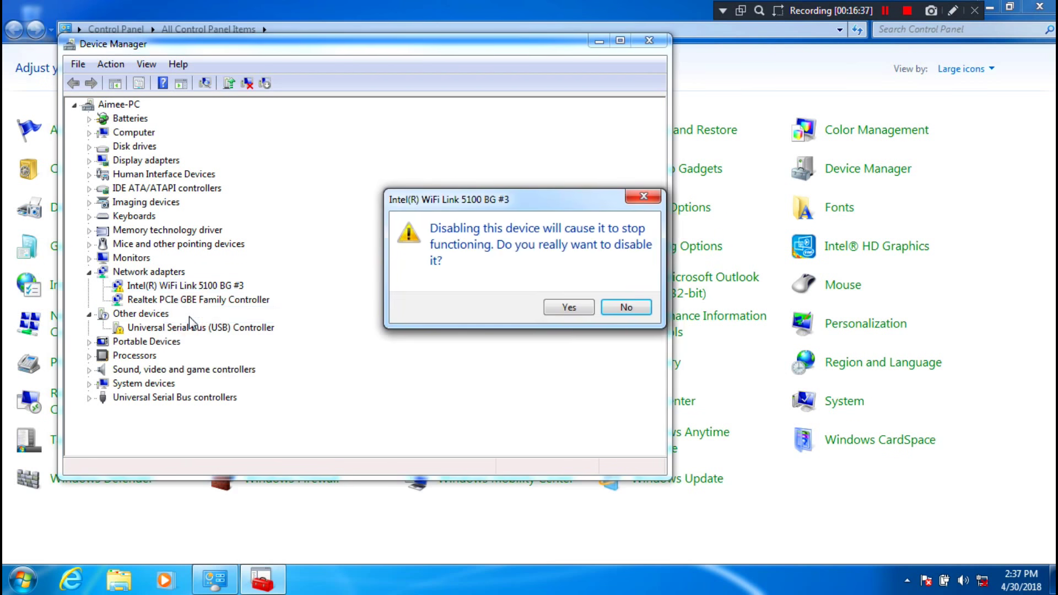
left_click(569, 309)
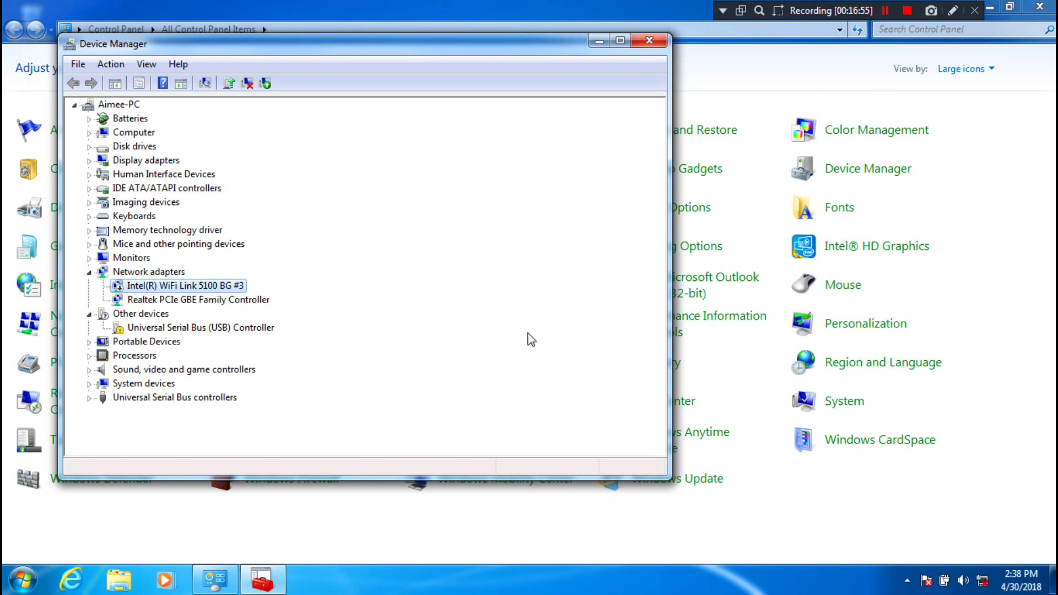
left_click(218, 580)
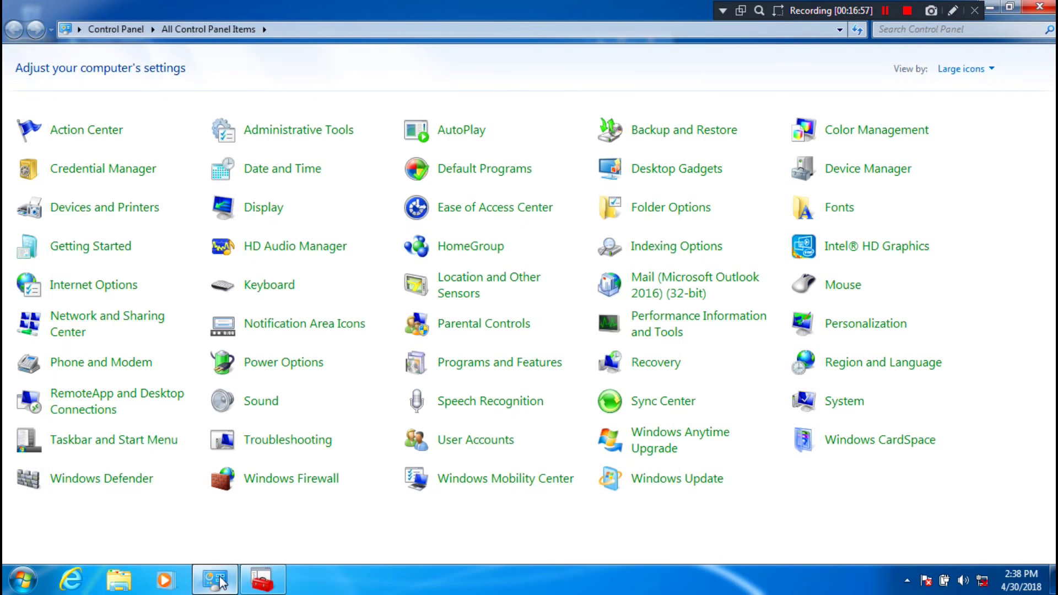
Open Network Connections and refresh it so the Wireless Network Connection appears.
left_click(116, 316)
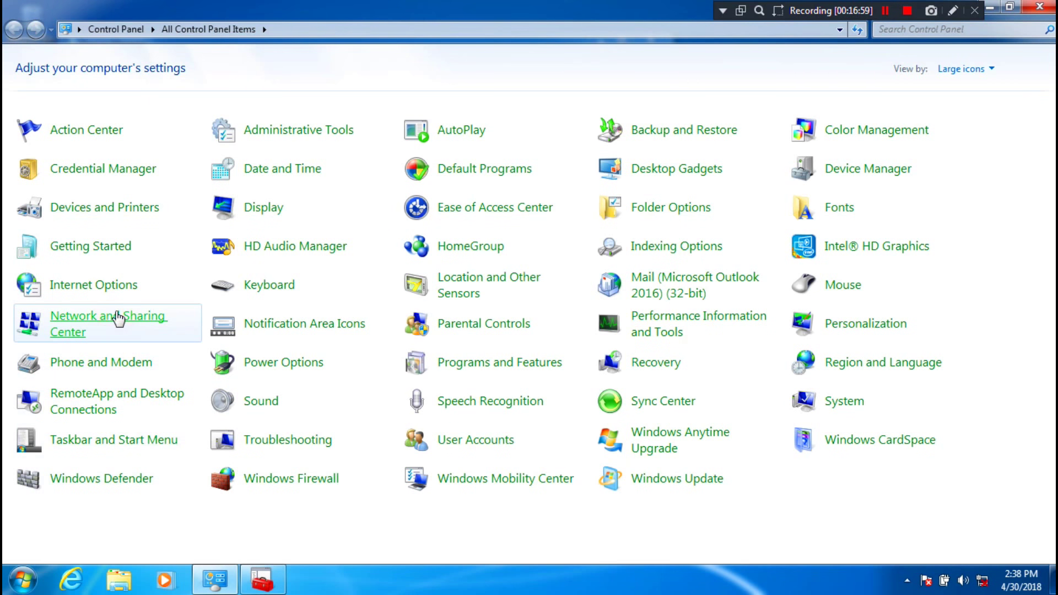
left_click(84, 89)
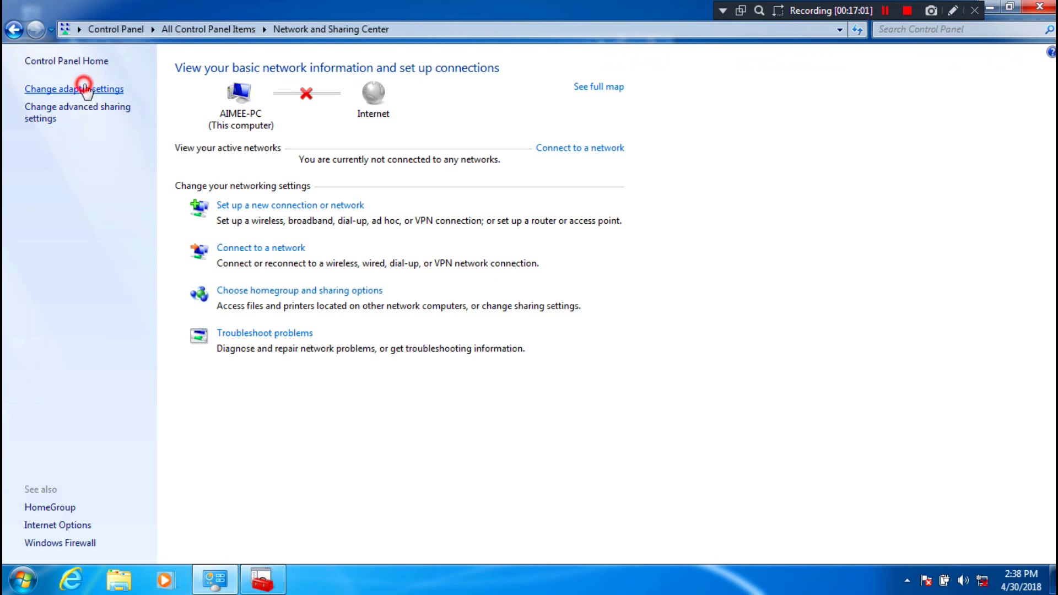
right_click(236, 178)
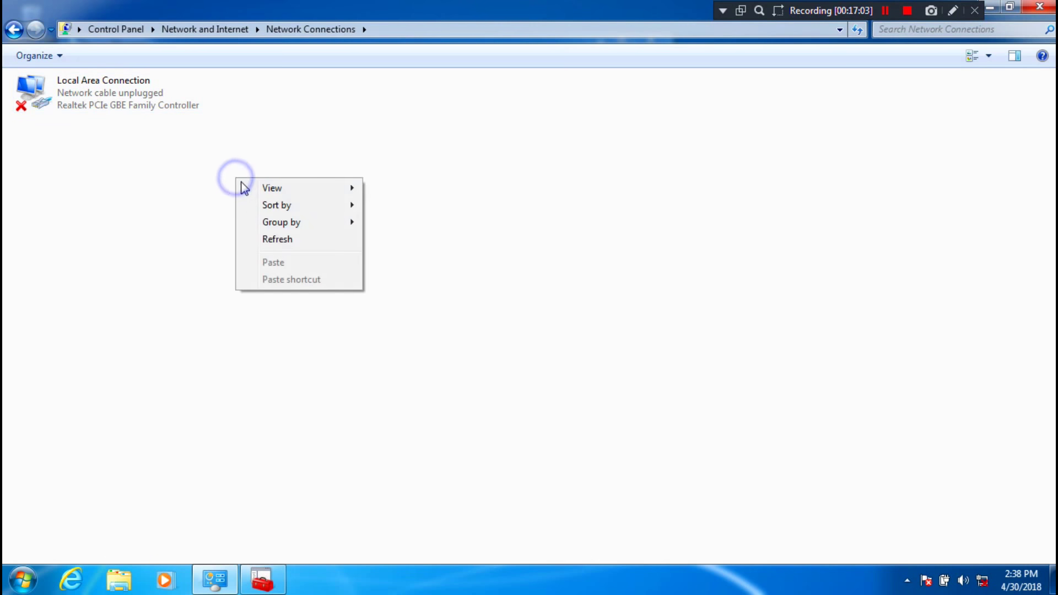
left_click(264, 239)
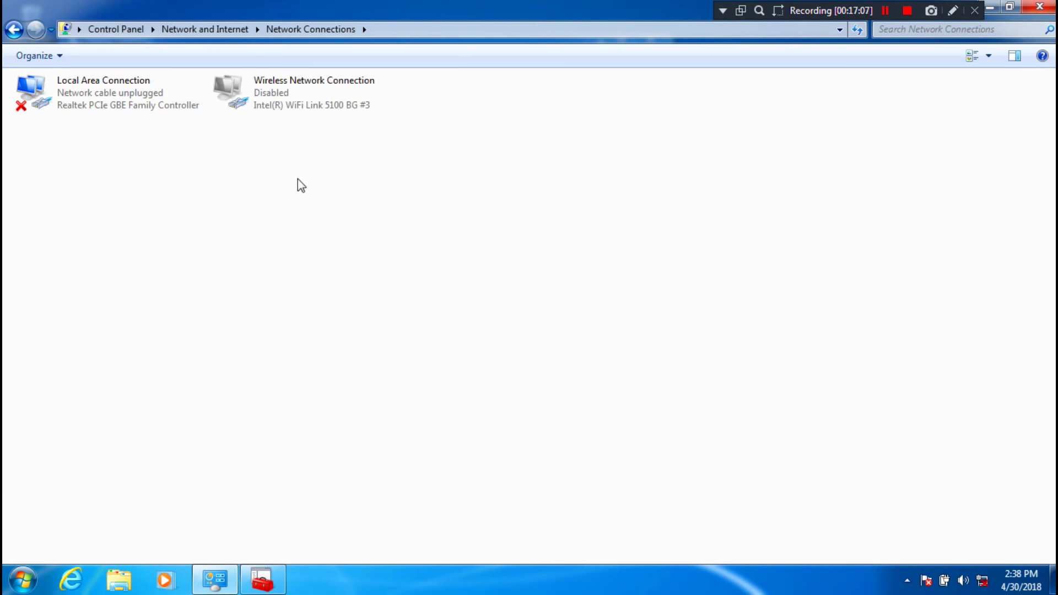
Open the Wireless Network Connection's Properties.
left_click(299, 93)
right_click(299, 93)
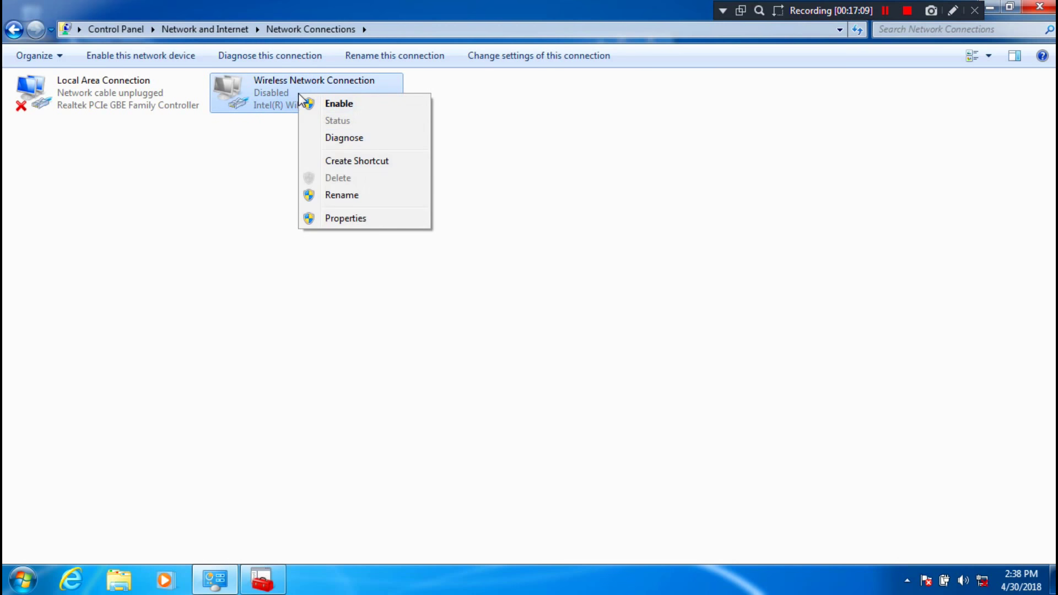
left_click(334, 218)
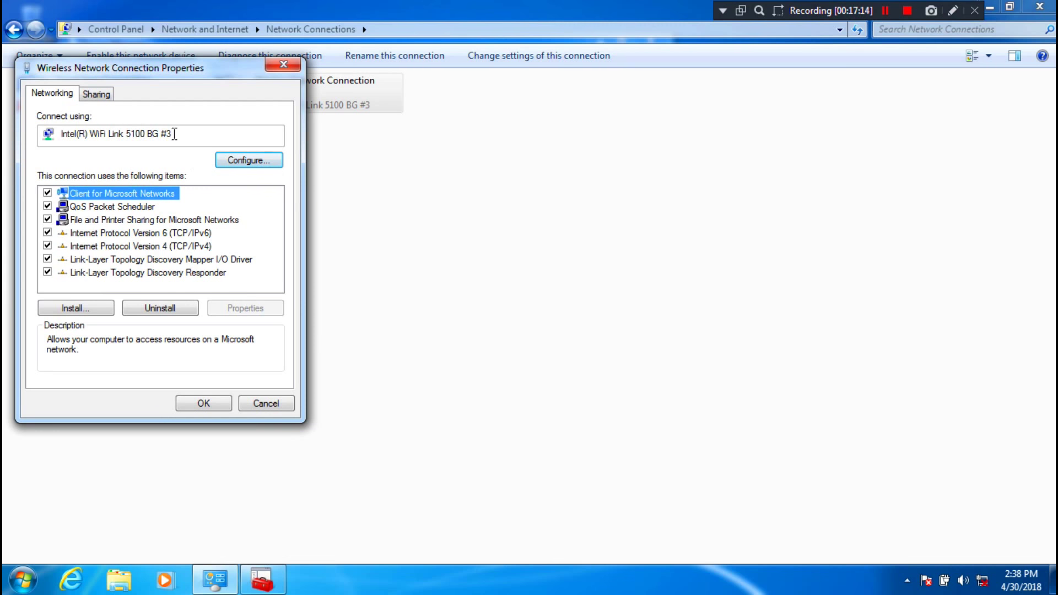
Start a driver update from the adapter's Driver tab and choose to browse for driver software.
left_click(223, 161)
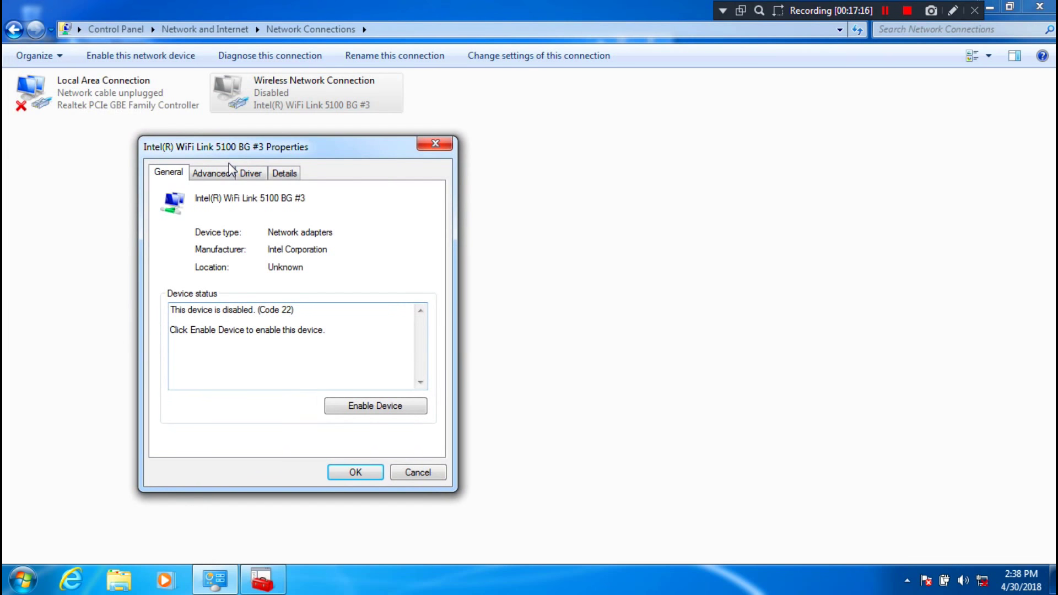
left_click(250, 173)
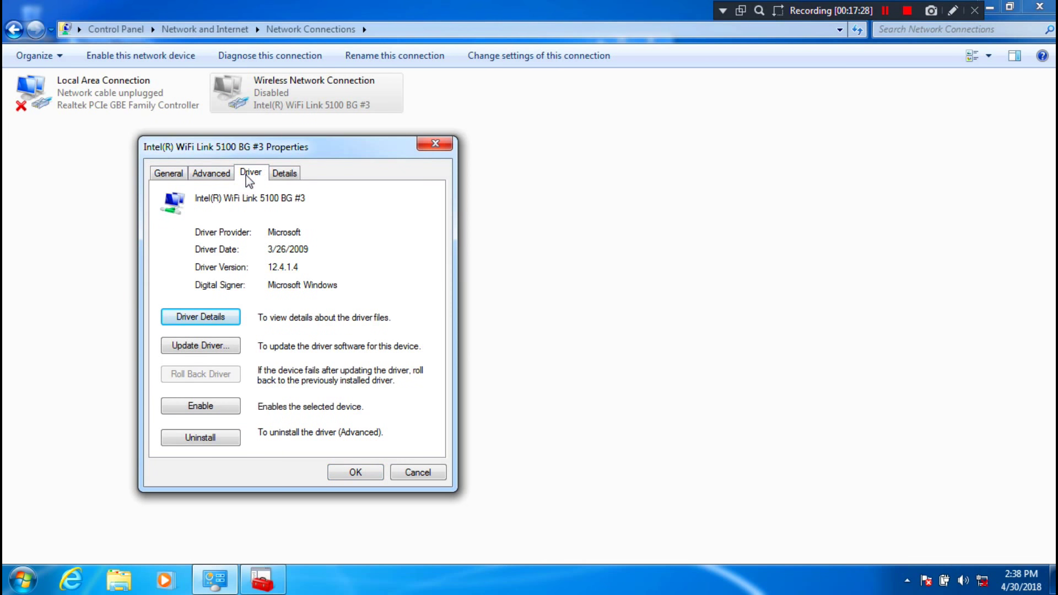
left_click(226, 346)
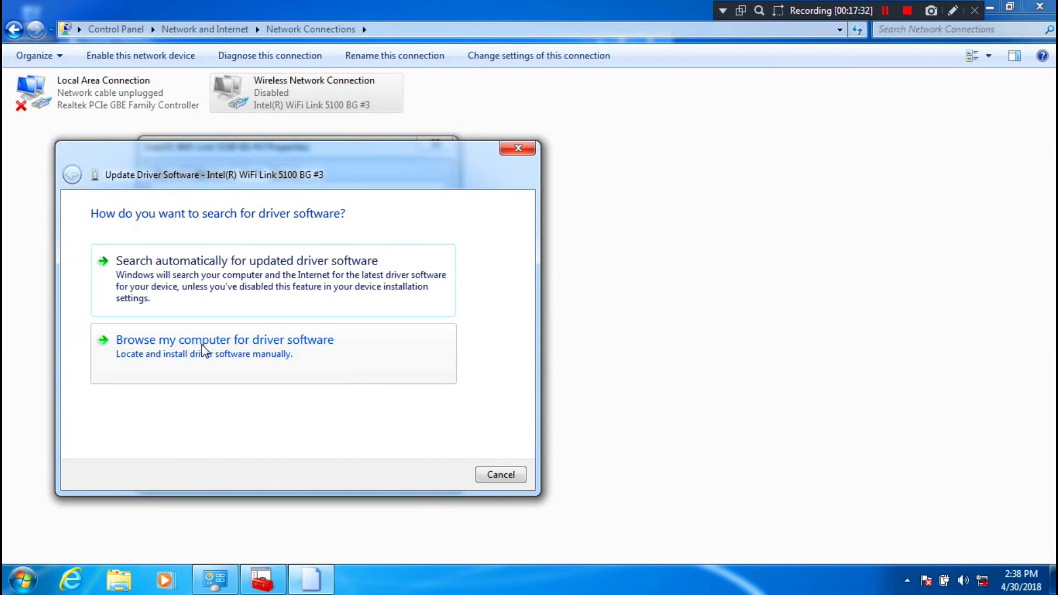
left_click(202, 344)
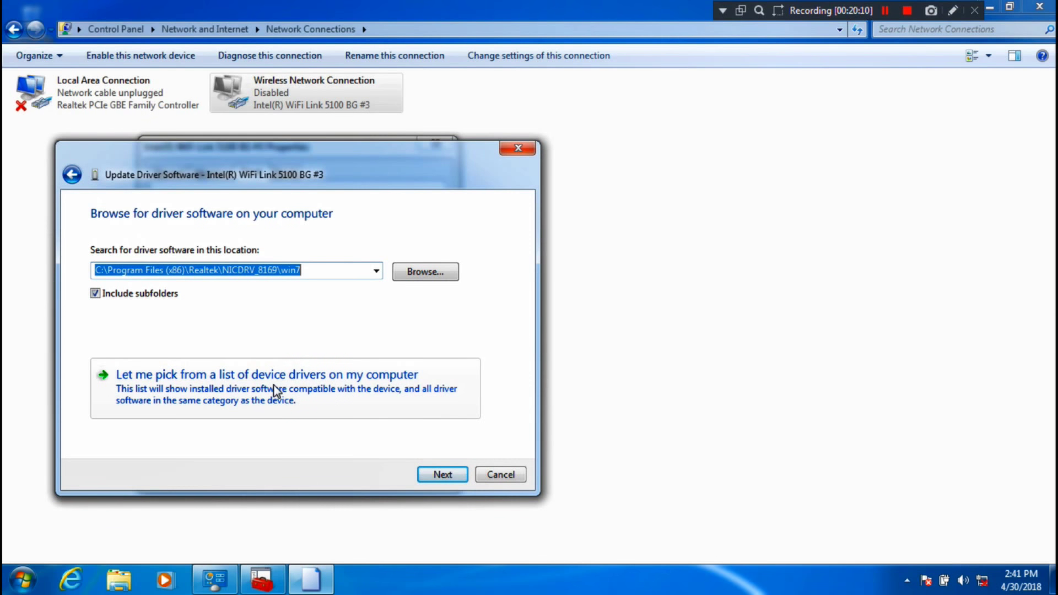
Pick the driver from a list via Have Disk and browse to the Desktop's netathr files.
left_click(276, 389)
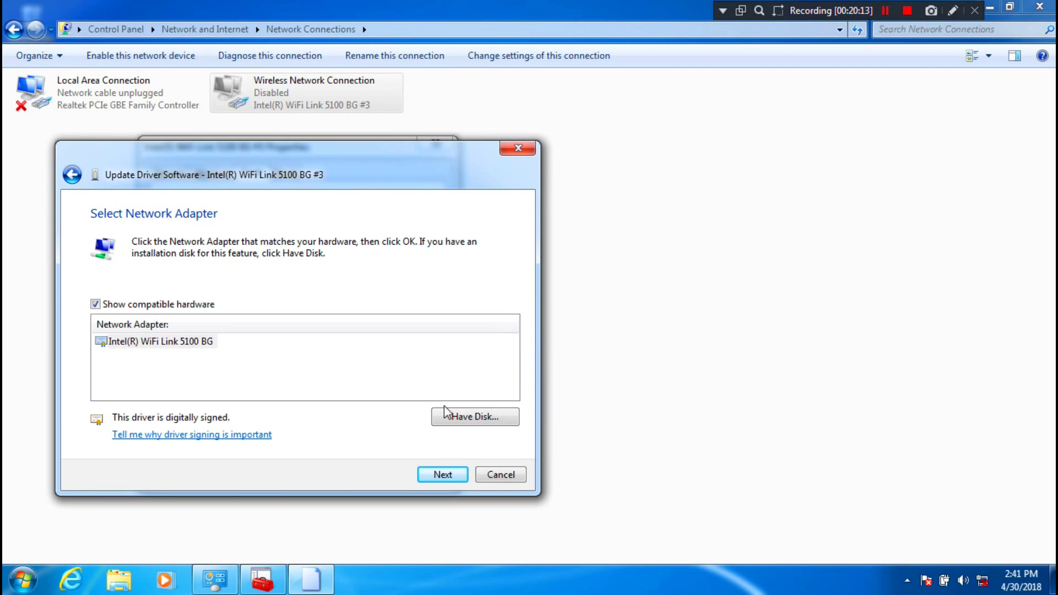
left_click(465, 417)
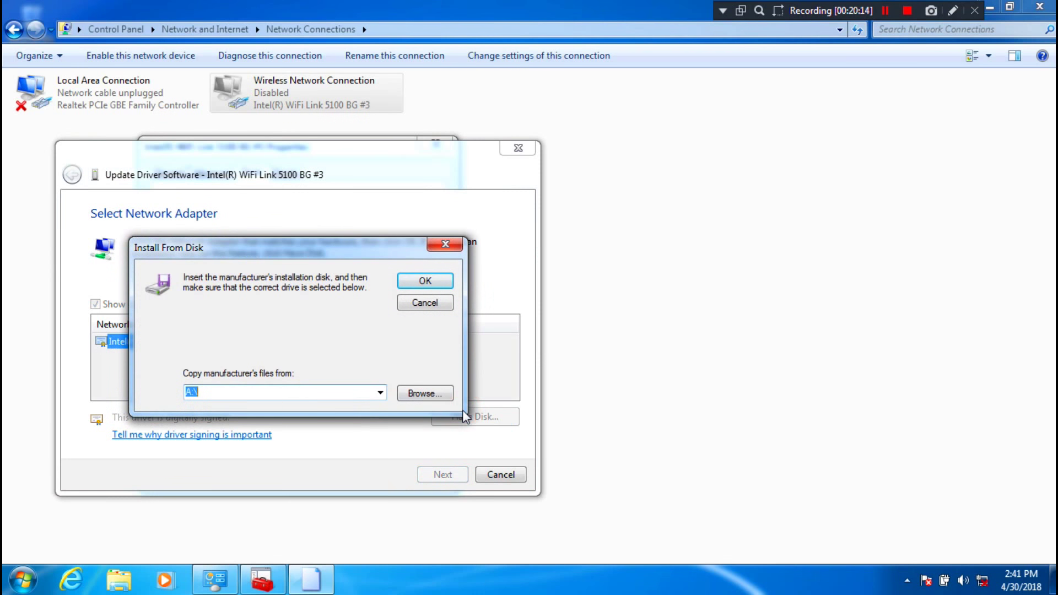
left_click(429, 395)
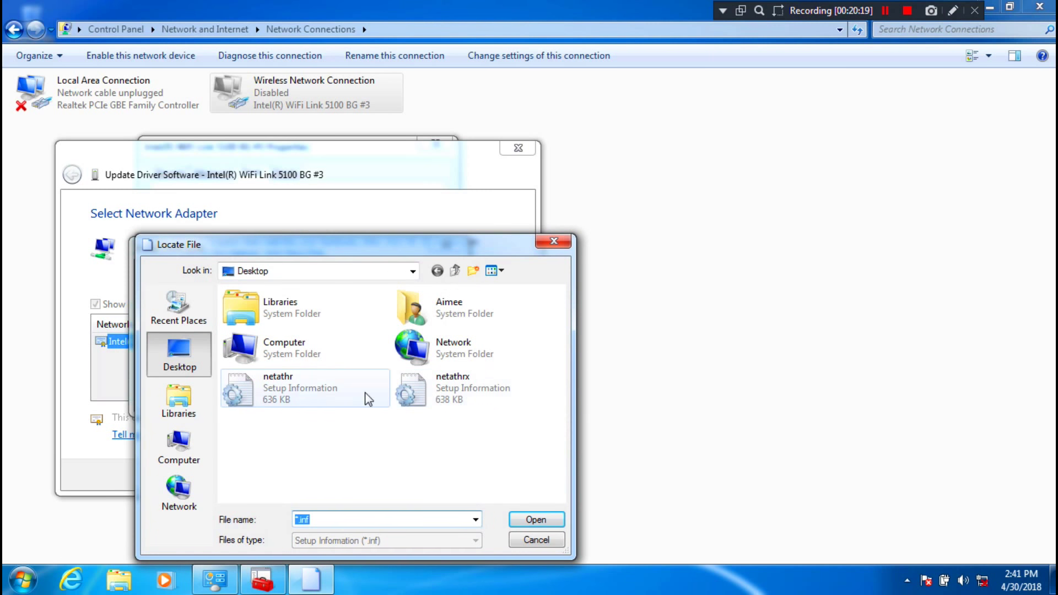
Load the netathrx setup information file from the Desktop and confirm it in Install From Disk.
left_click(1054, 579)
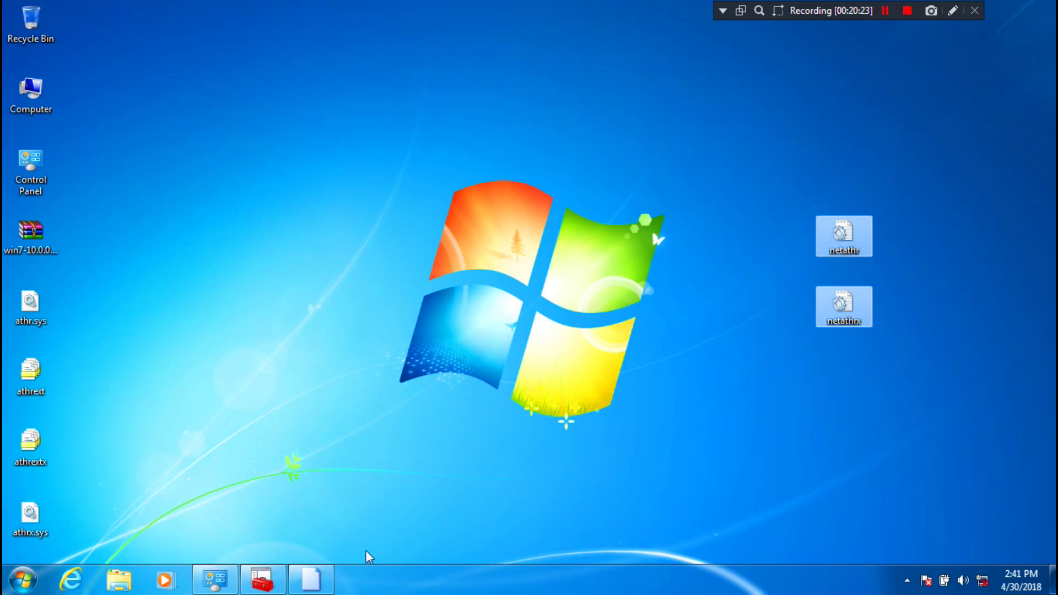
left_click(304, 584)
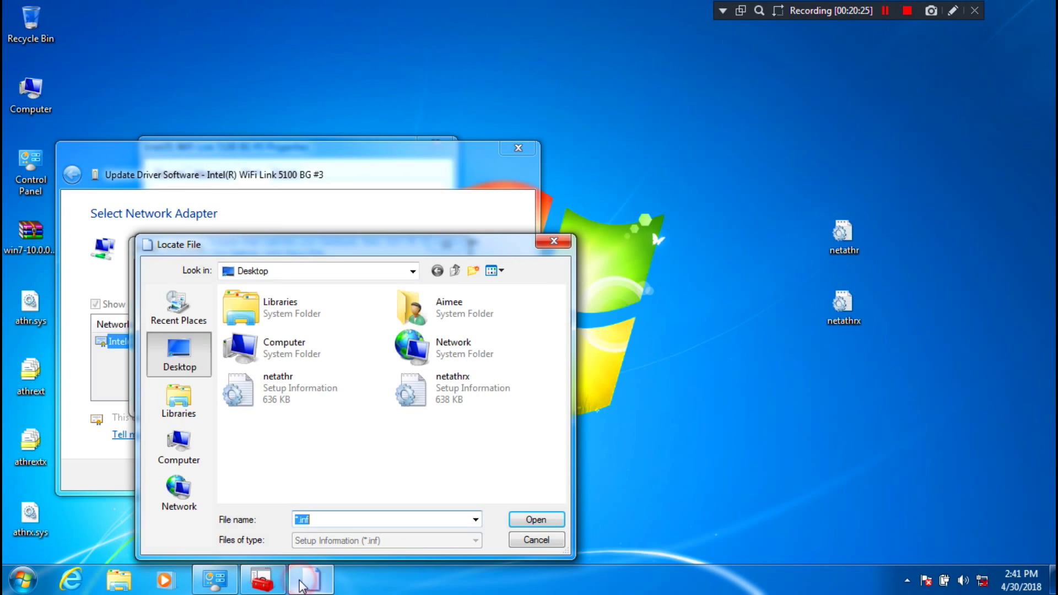
left_click(445, 394)
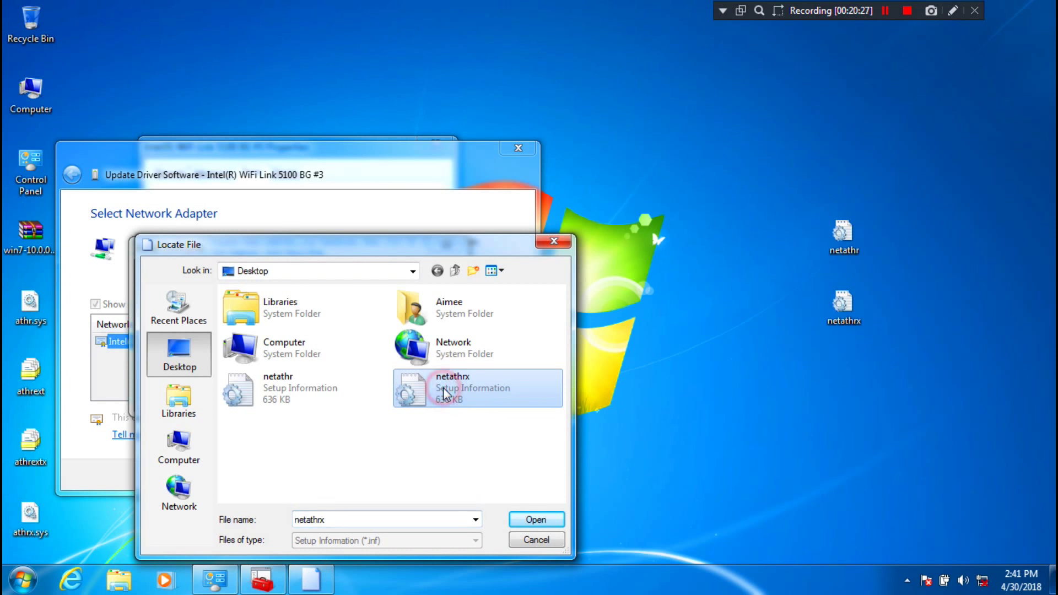
left_click(524, 520)
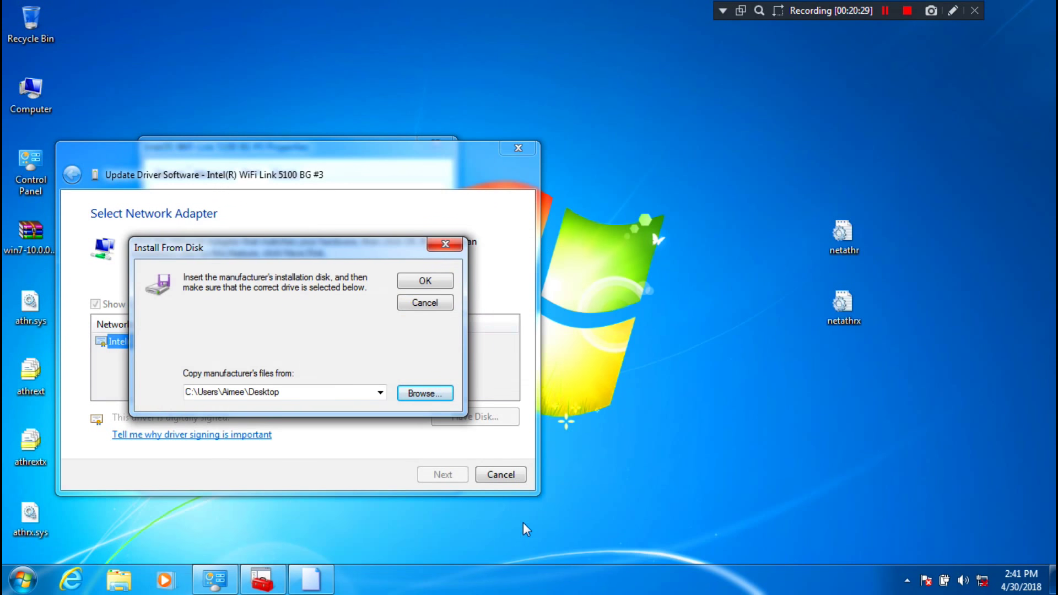
left_click(432, 282)
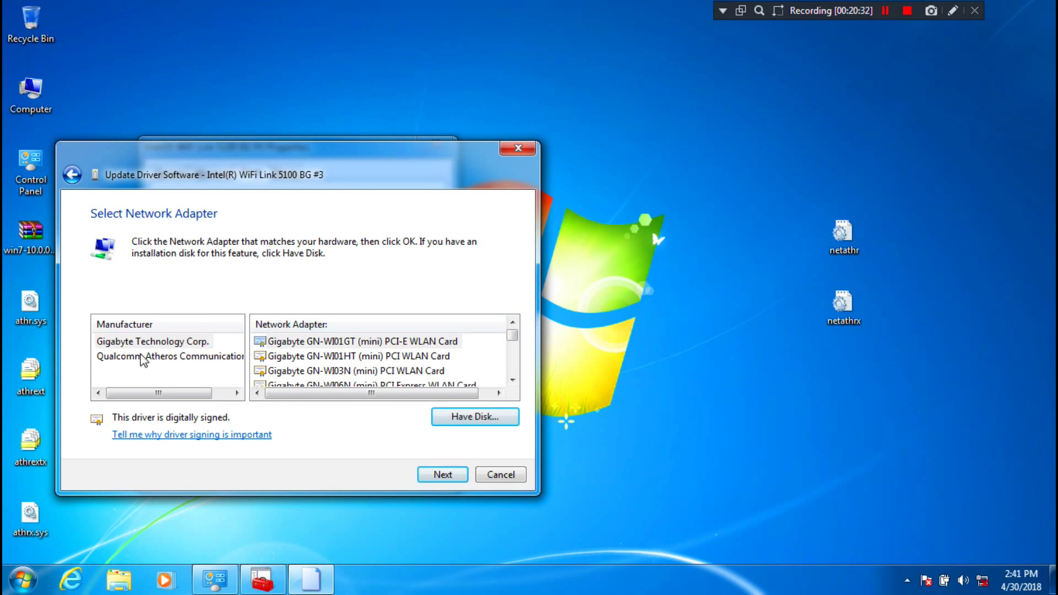
Scroll the netathrx adapter list and choose Qualcomm Atheros AR956x Wireless Network Adapter to install.
left_click(143, 357)
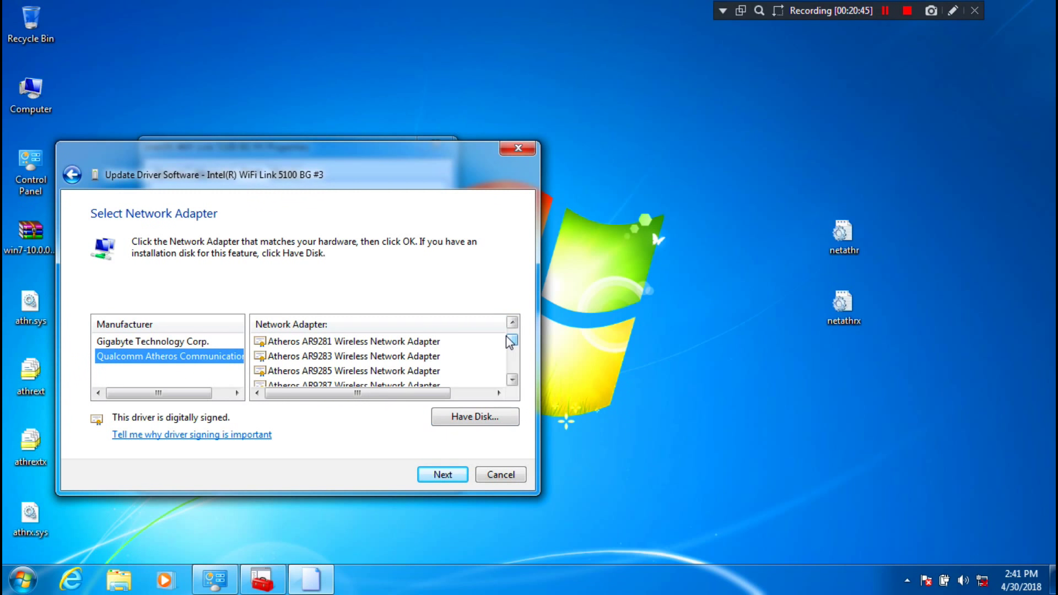
left_click(512, 379)
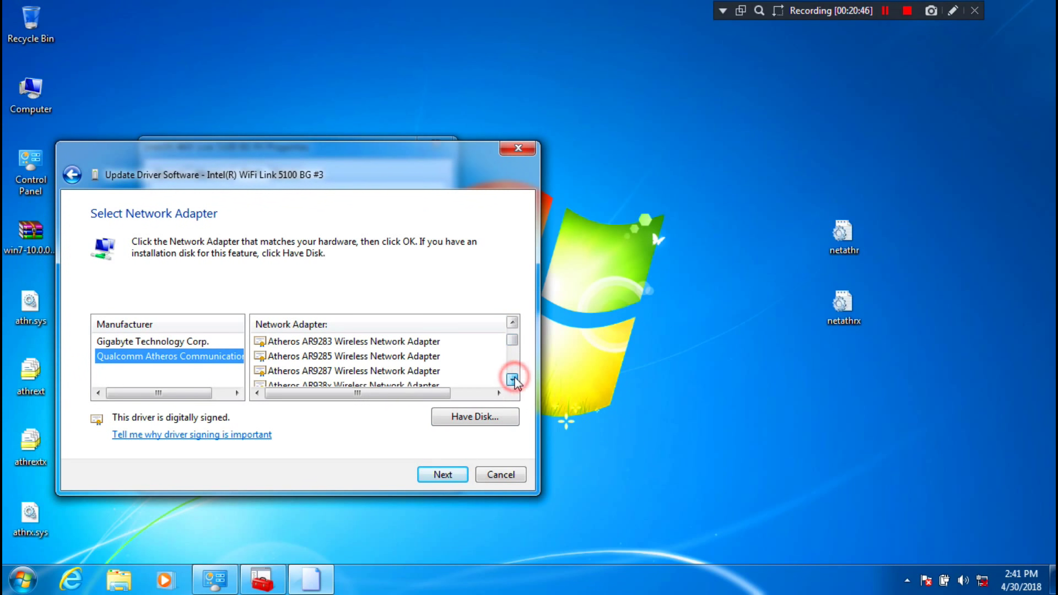
left_click_drag(512, 380, 514, 382)
left_click(513, 379)
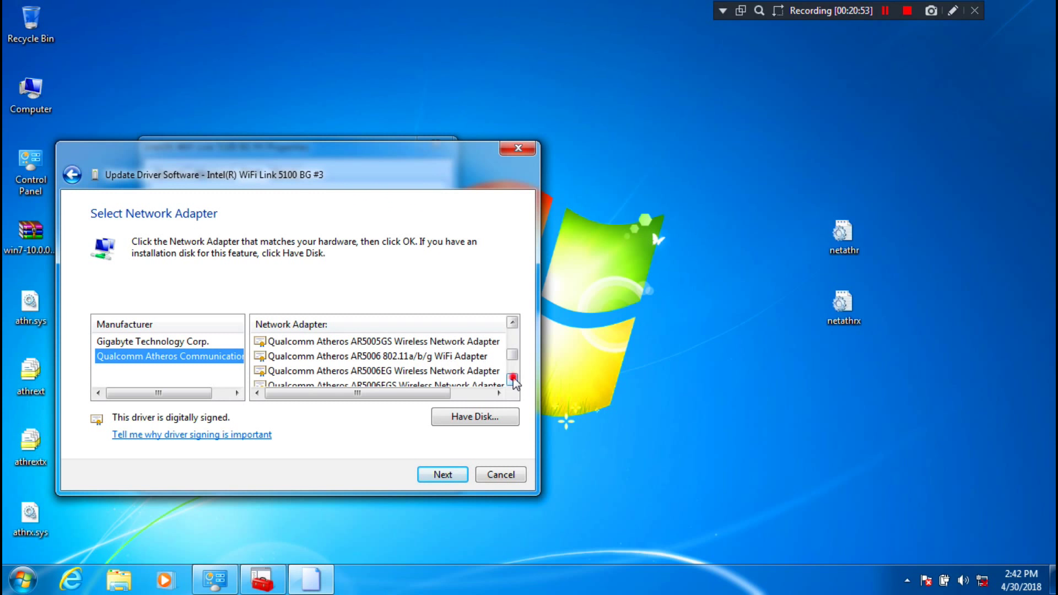
left_click(513, 380)
left_click(514, 379)
left_click(513, 379)
left_click(513, 380)
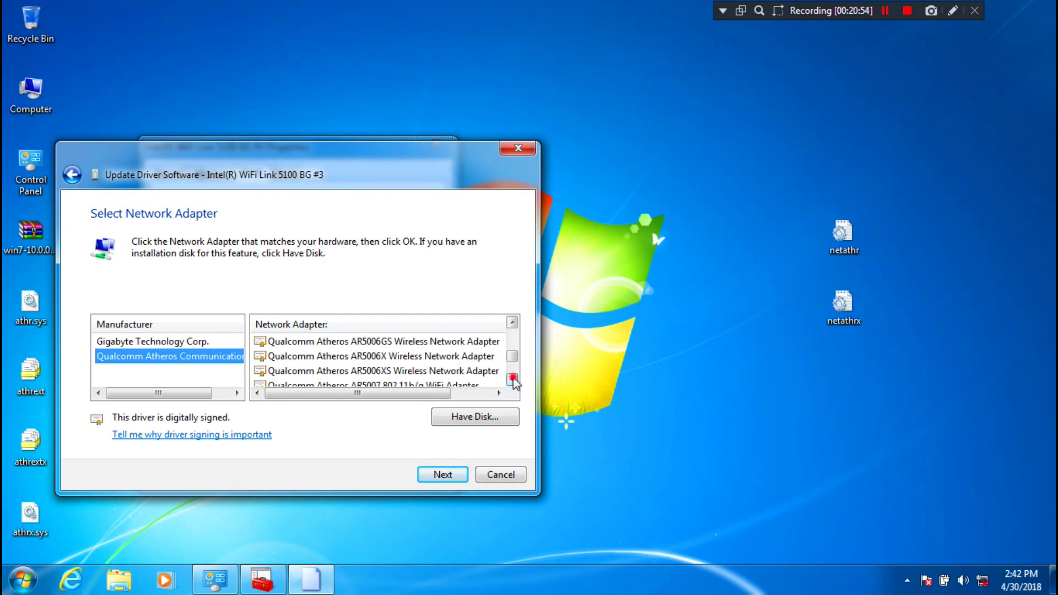
left_click(513, 380)
left_click(513, 379)
left_click(513, 379)
left_click(514, 379)
left_click(513, 379)
left_click(514, 379)
left_click(513, 379)
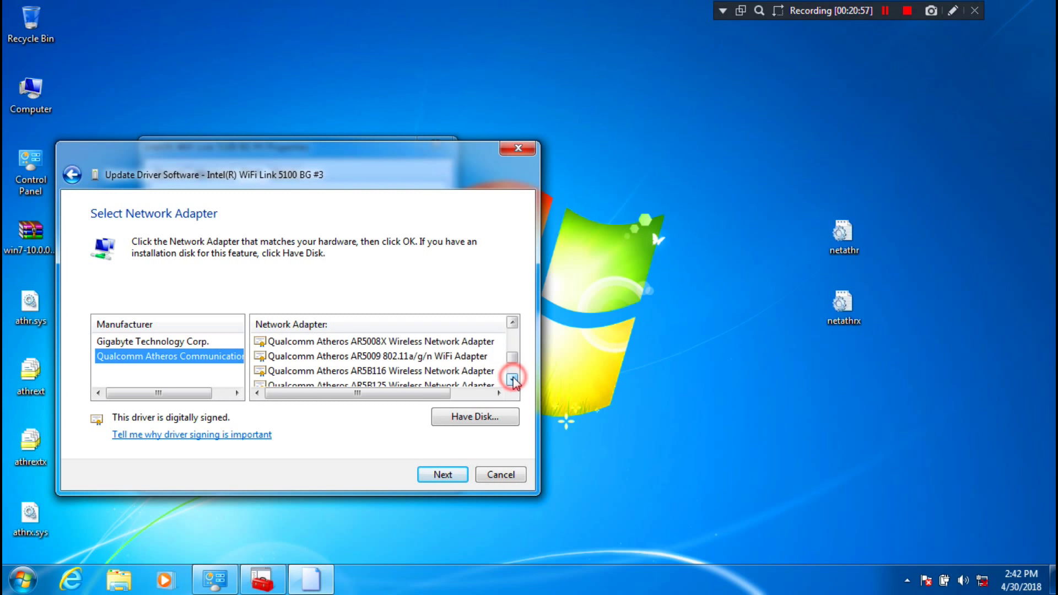
left_click(513, 379)
left_click(513, 379)
left_click(513, 380)
left_click(513, 379)
left_click(513, 379)
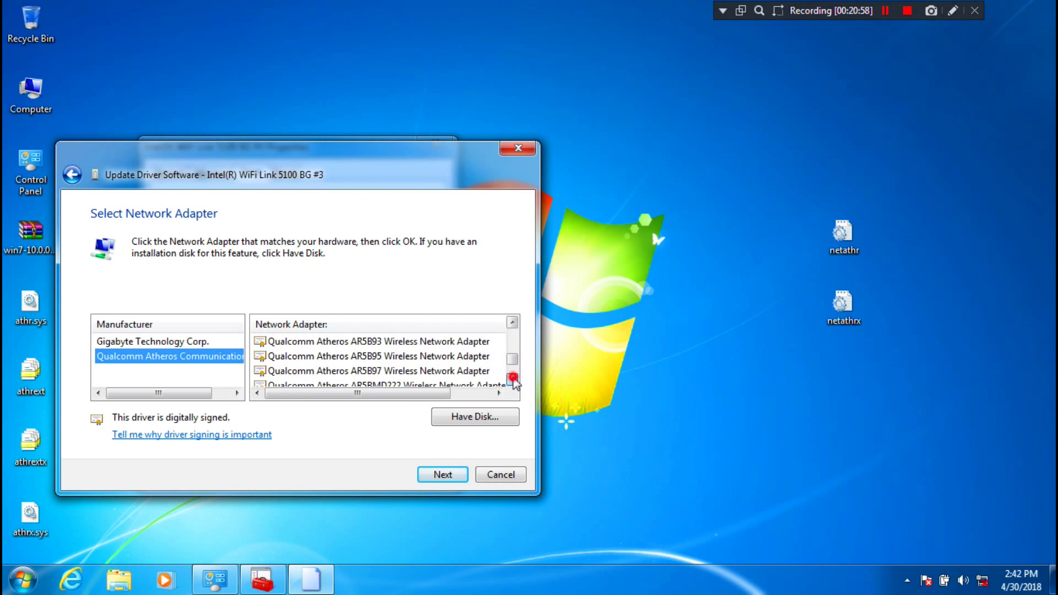
left_click(513, 379)
left_click(513, 379)
left_click(514, 379)
left_click(514, 379)
left_click(513, 379)
left_click(513, 379)
left_click(513, 379)
left_click(514, 379)
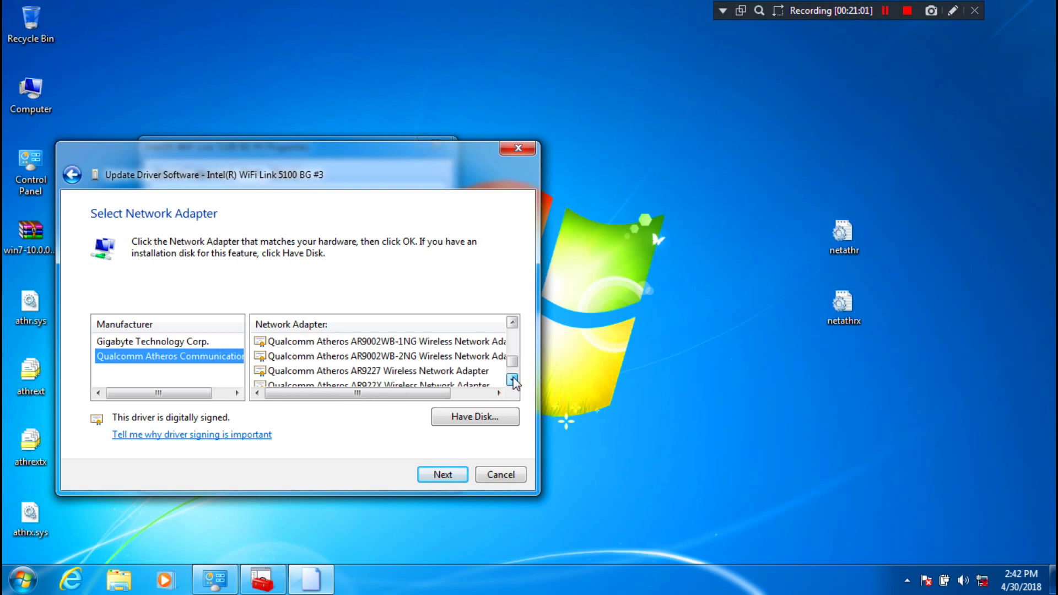
left_click(513, 380)
left_click(513, 380)
left_click(513, 379)
left_click(514, 379)
left_click(513, 379)
left_click(513, 379)
left_click(513, 380)
left_click(514, 379)
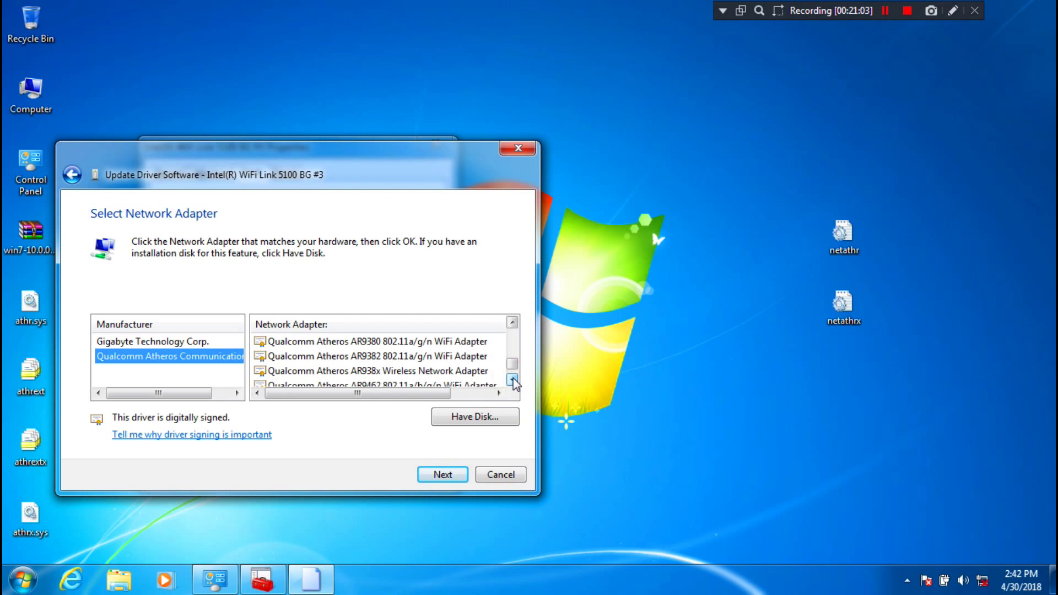
left_click(513, 379)
left_click(513, 380)
left_click(513, 380)
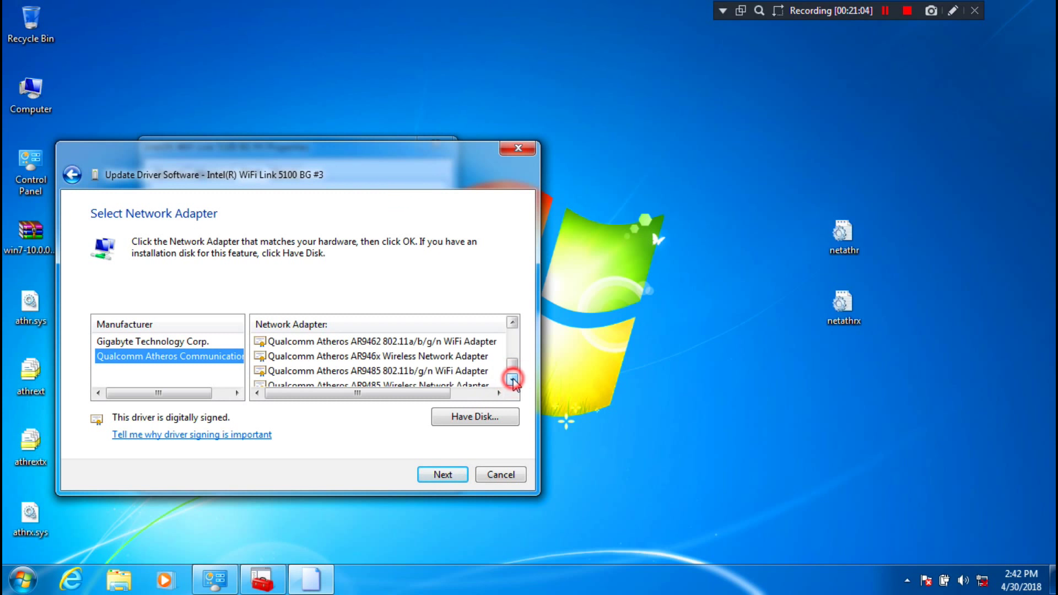
left_click(513, 379)
left_click(513, 379)
left_click(513, 379)
left_click(513, 380)
left_click(513, 379)
left_click(514, 379)
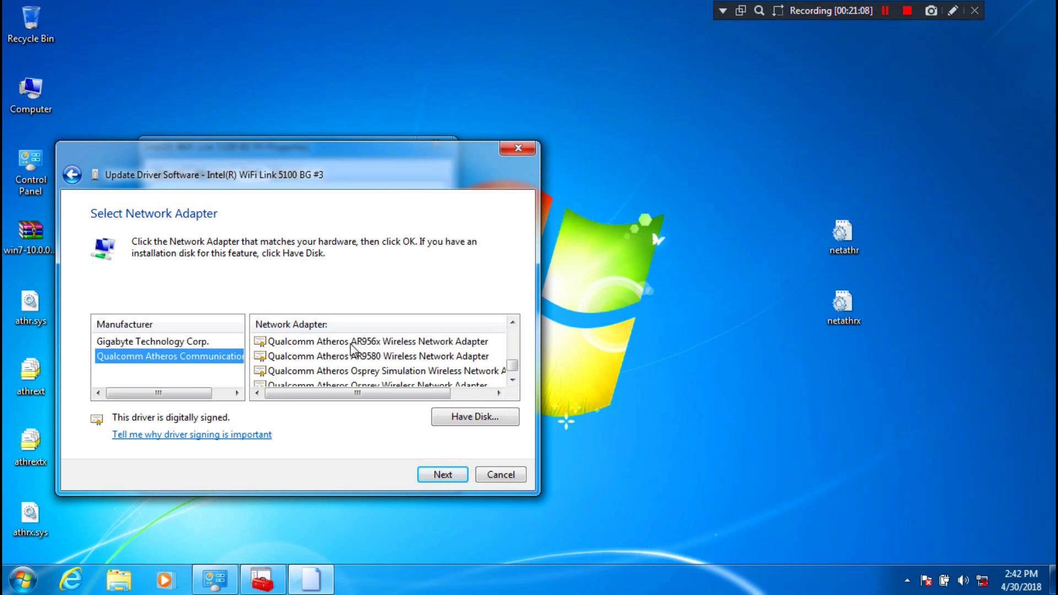
left_click(403, 342)
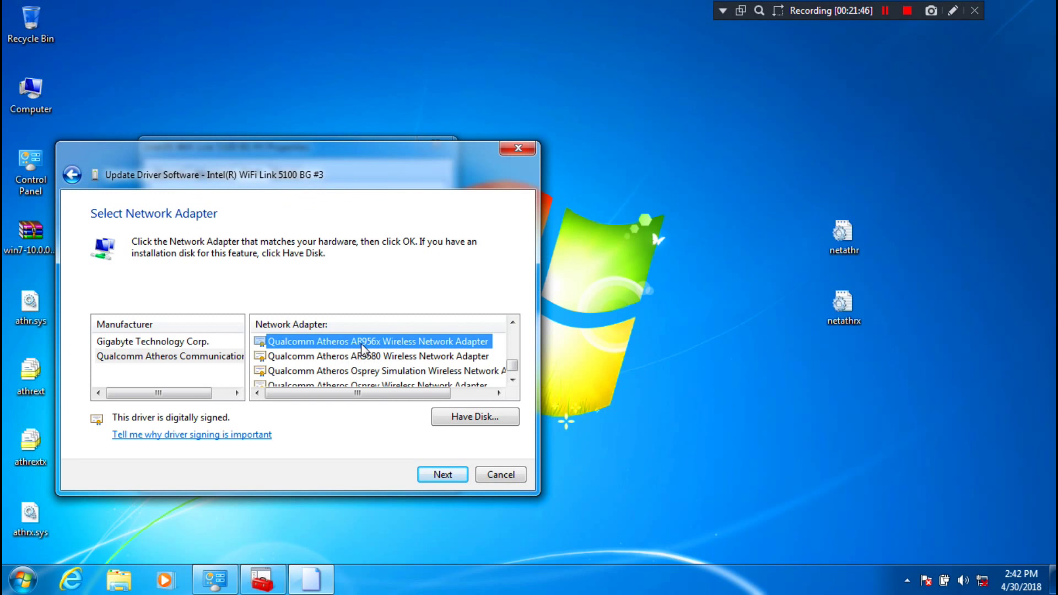
left_click(442, 475)
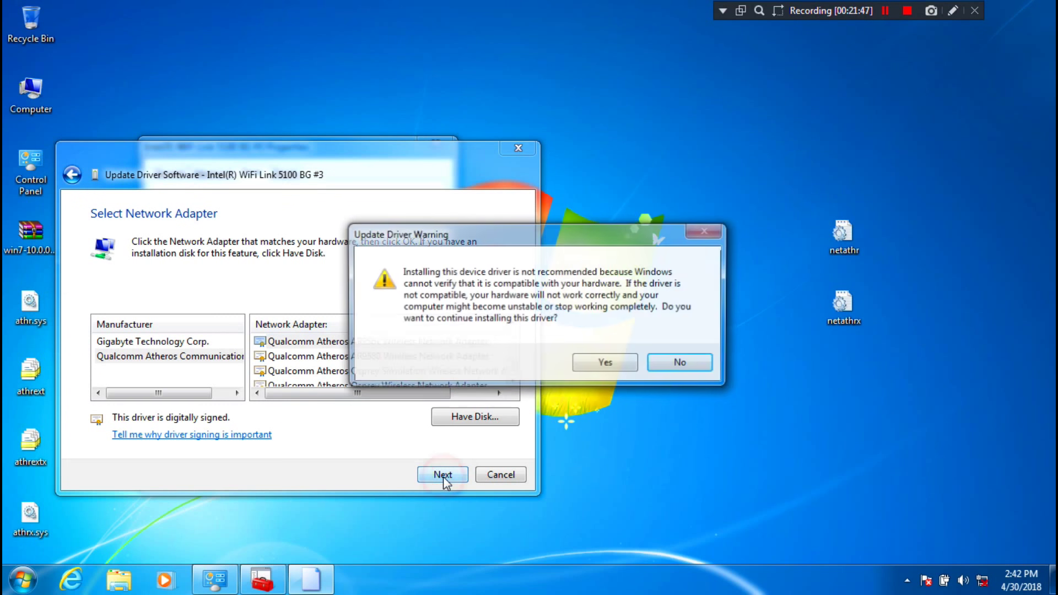
Install the unverified AR956x driver 10.0.0.336 anyway, then close the summary and Properties windows.
left_click(606, 363)
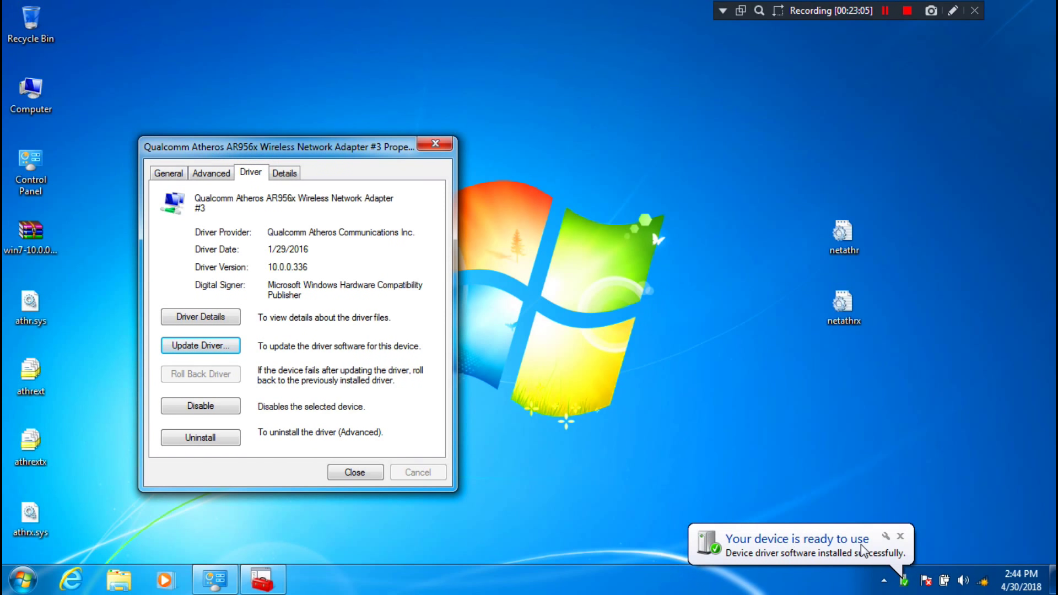
left_click(836, 547)
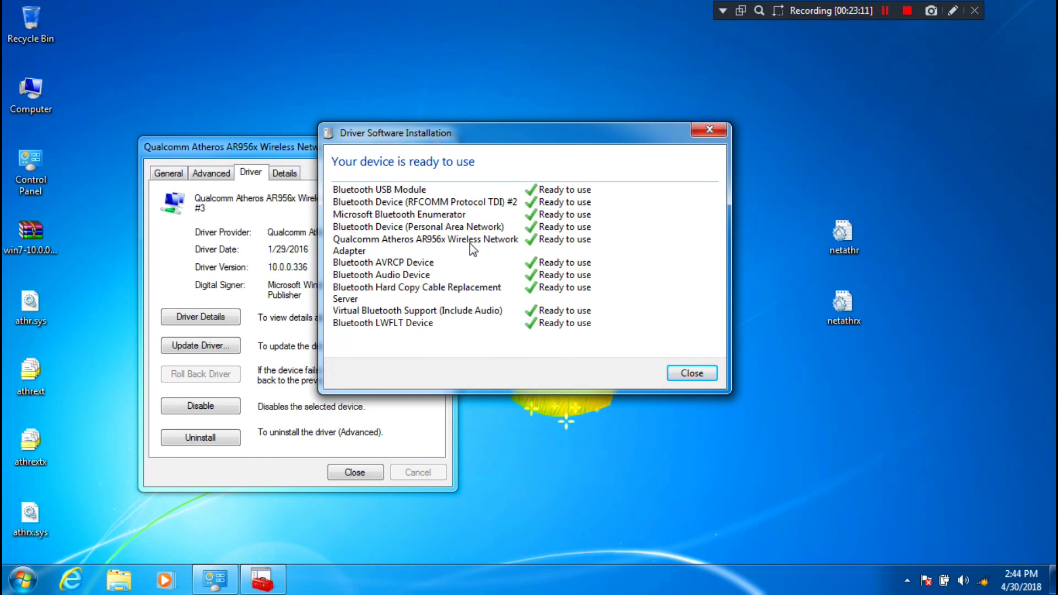
left_click(692, 374)
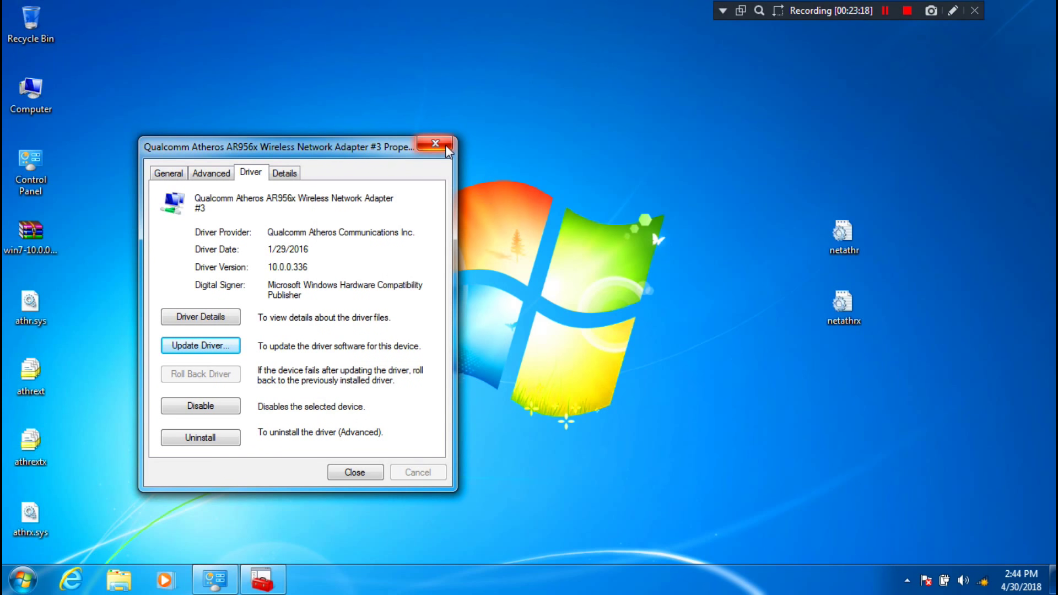
left_click(446, 146)
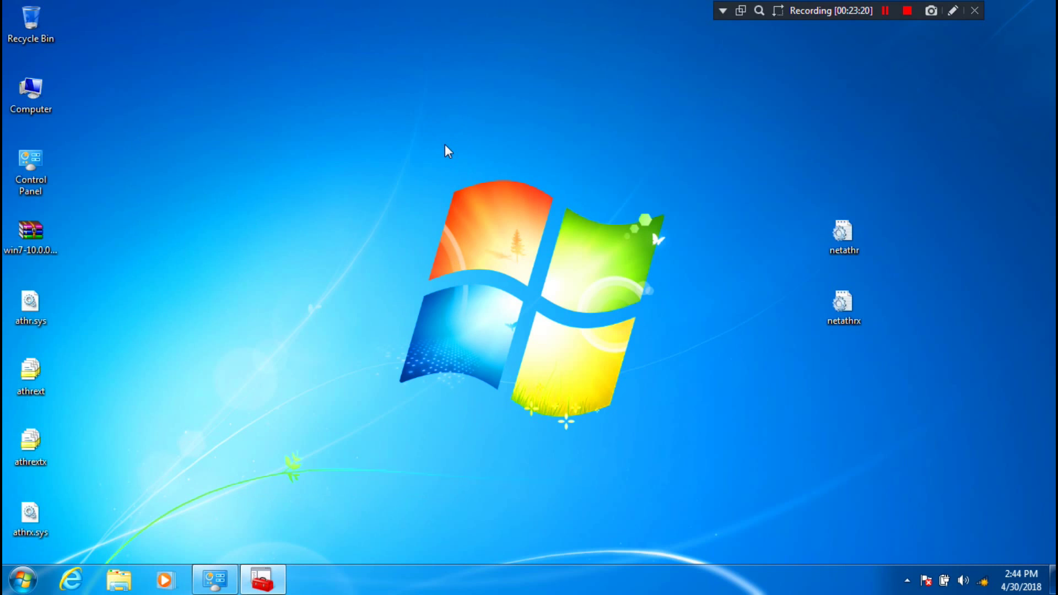
Return to Network Connections and open Connect / Disconnect for Wireless Network Connection 2.
double_click(51, 156)
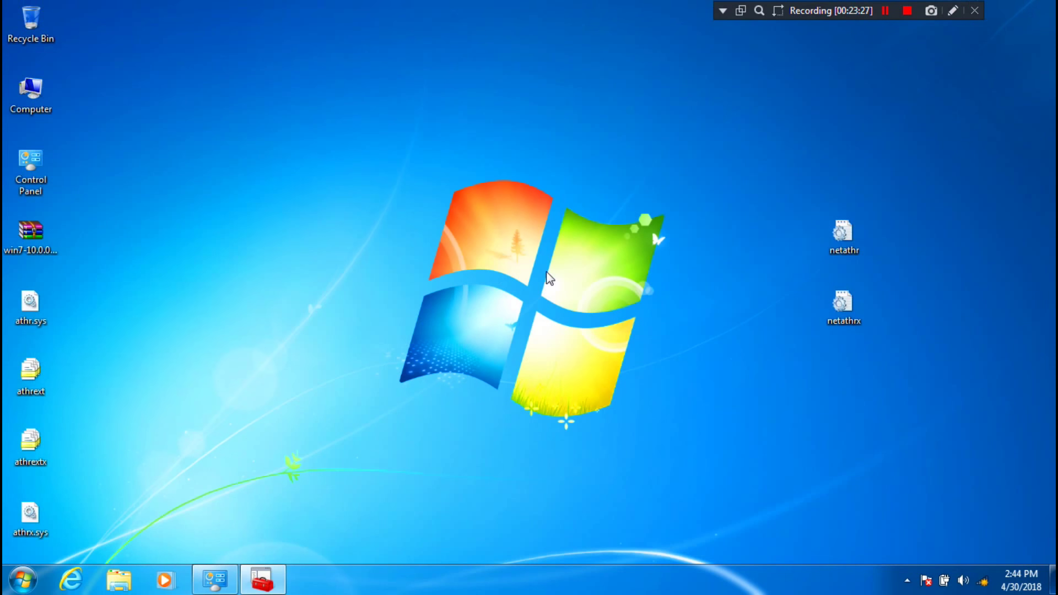
left_click(215, 579)
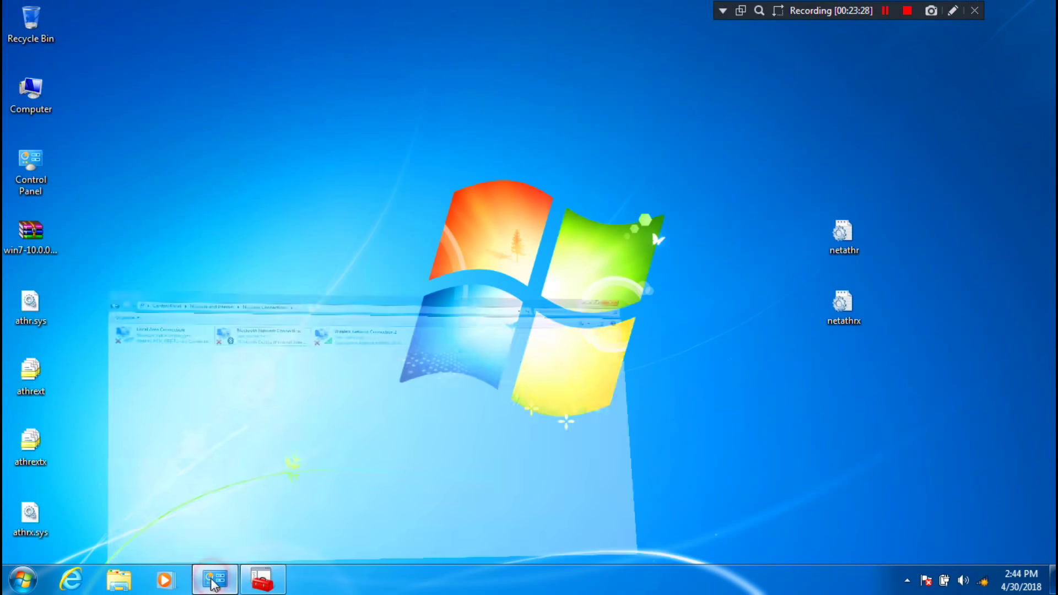
left_click(529, 101)
right_click(529, 101)
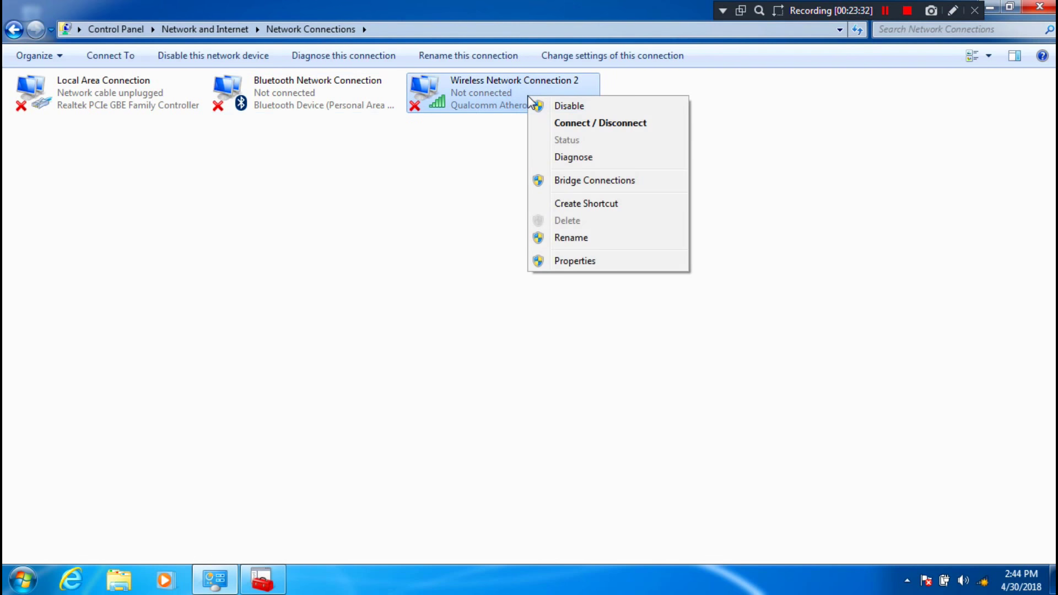
left_click(546, 121)
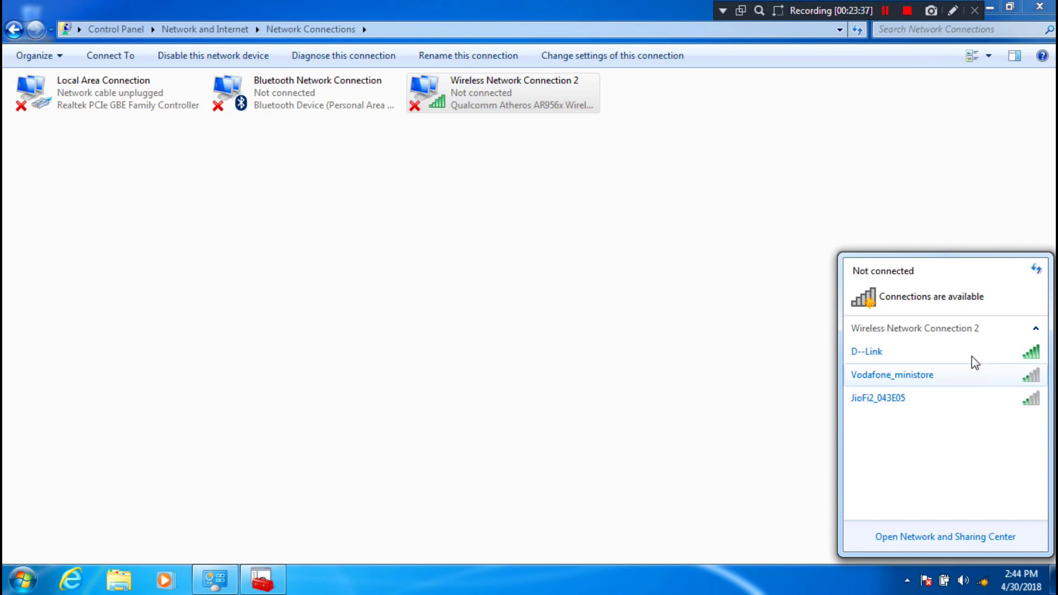
Connect to the D--Link wireless network using its security key.
left_click(716, 286)
left_click(984, 582)
left_click(925, 353)
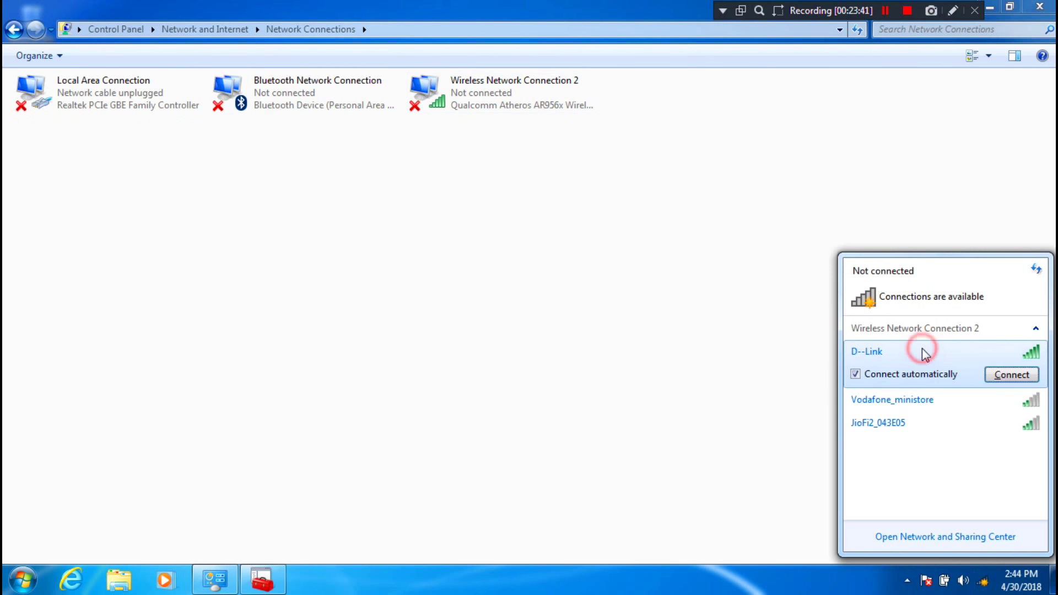
left_click(1002, 375)
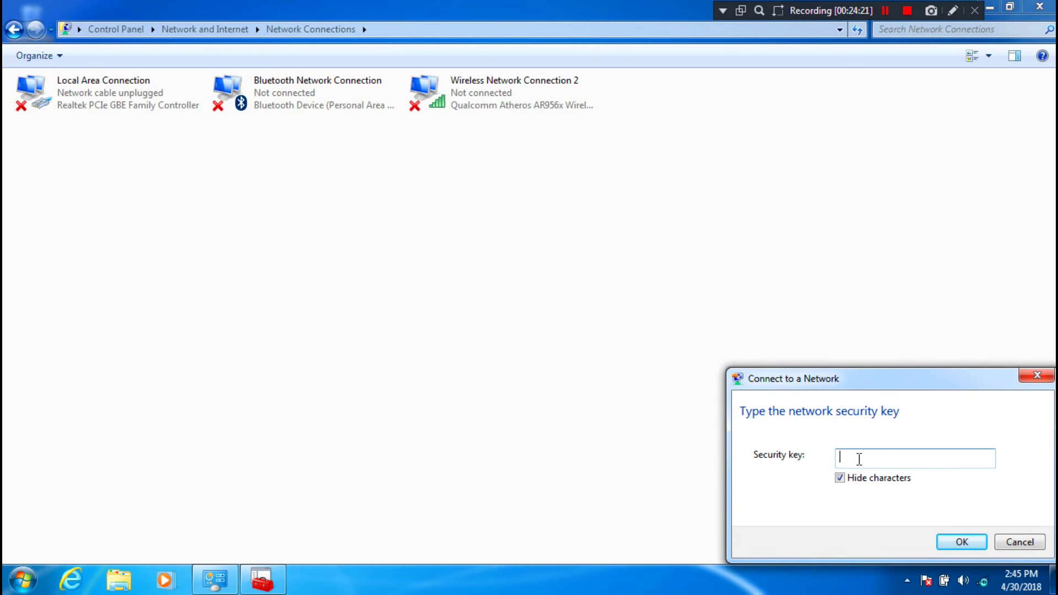
type("••")
left_click(964, 540)
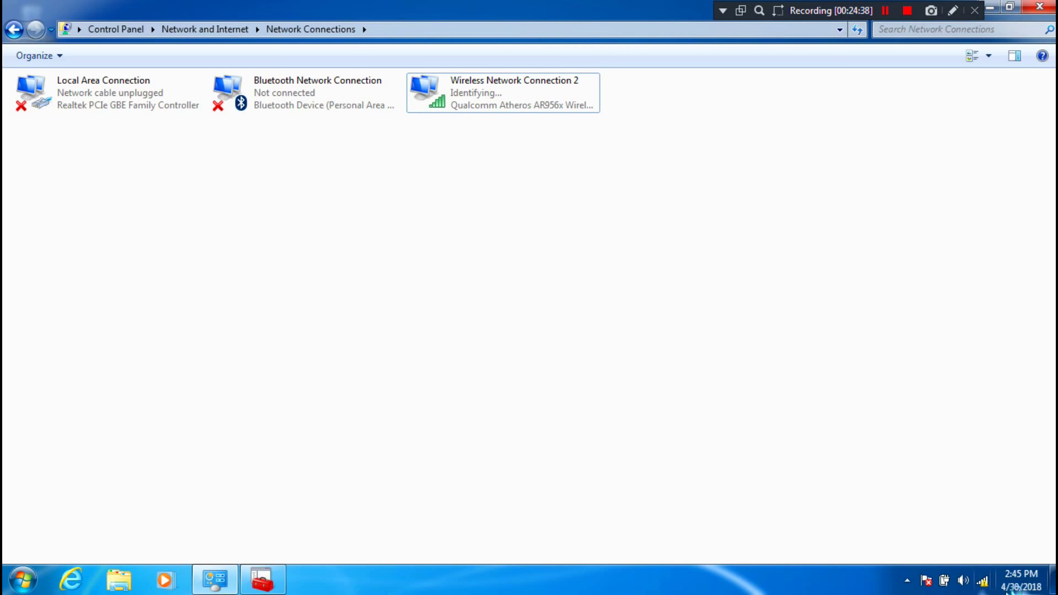
Confirm the D--Link connection, close Network Connections, and select the netathr desktop files.
left_click(983, 581)
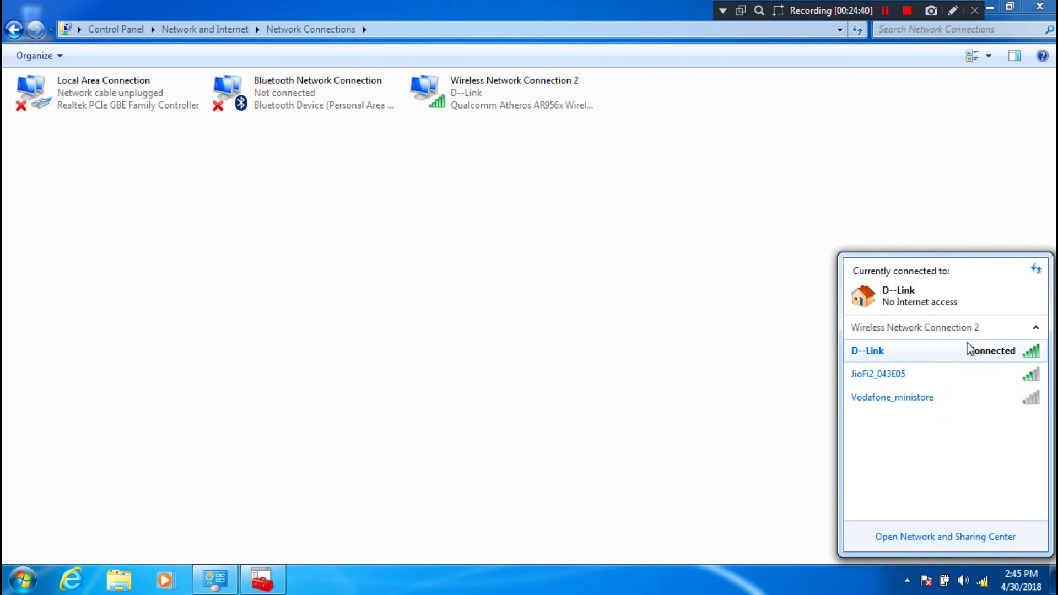
mouse_move(1027, 356)
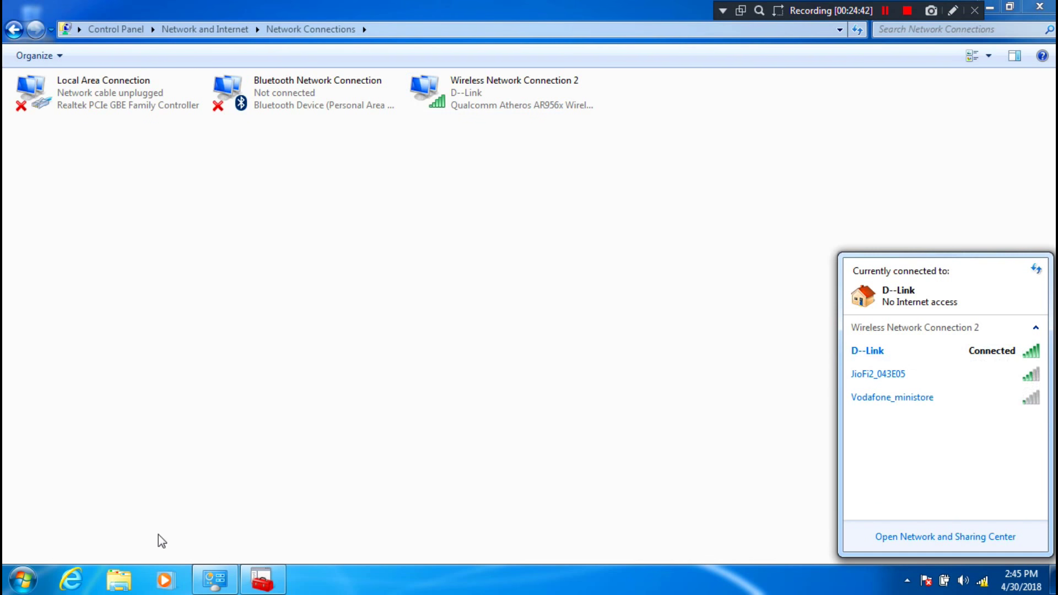
left_click(132, 553)
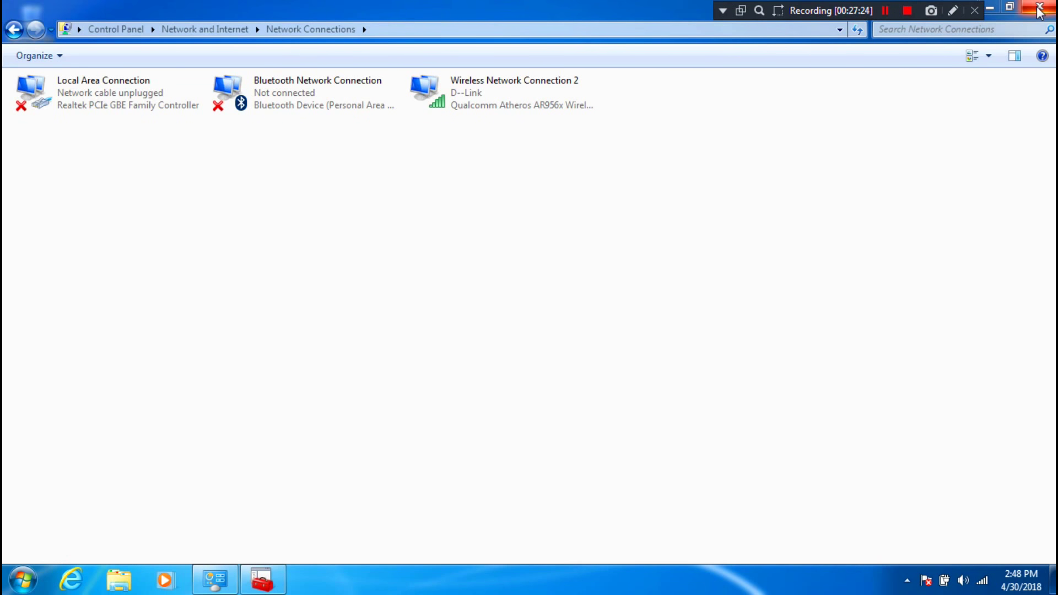
left_click(1040, 8)
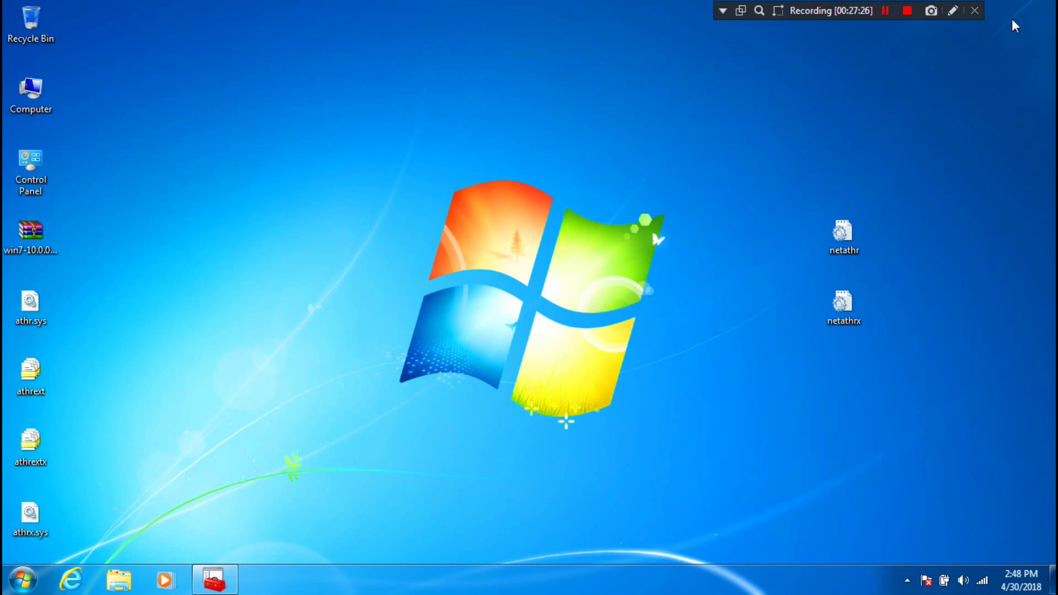
left_click_drag(761, 191, 913, 394)
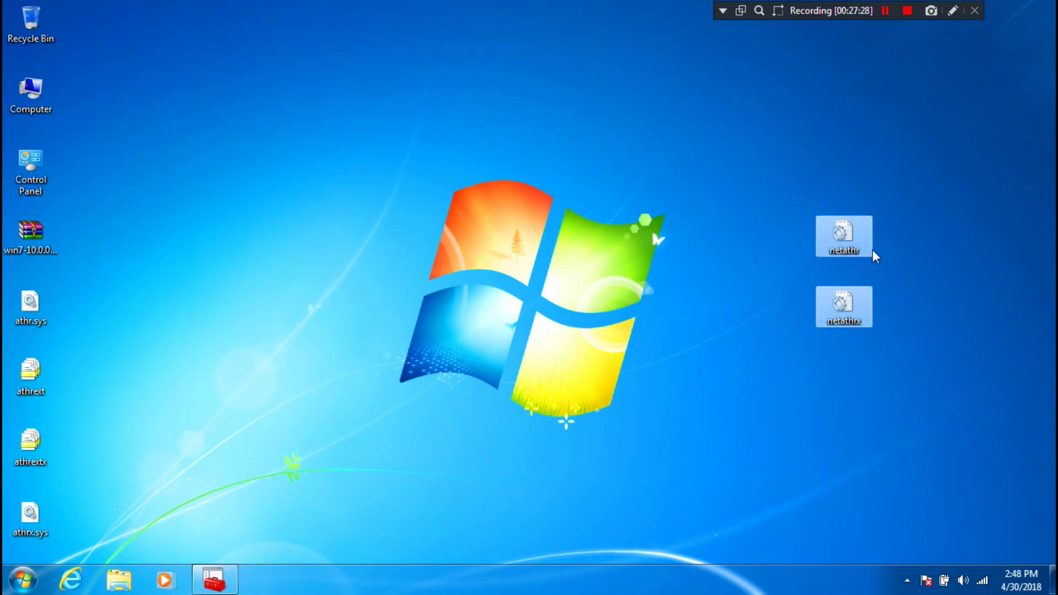